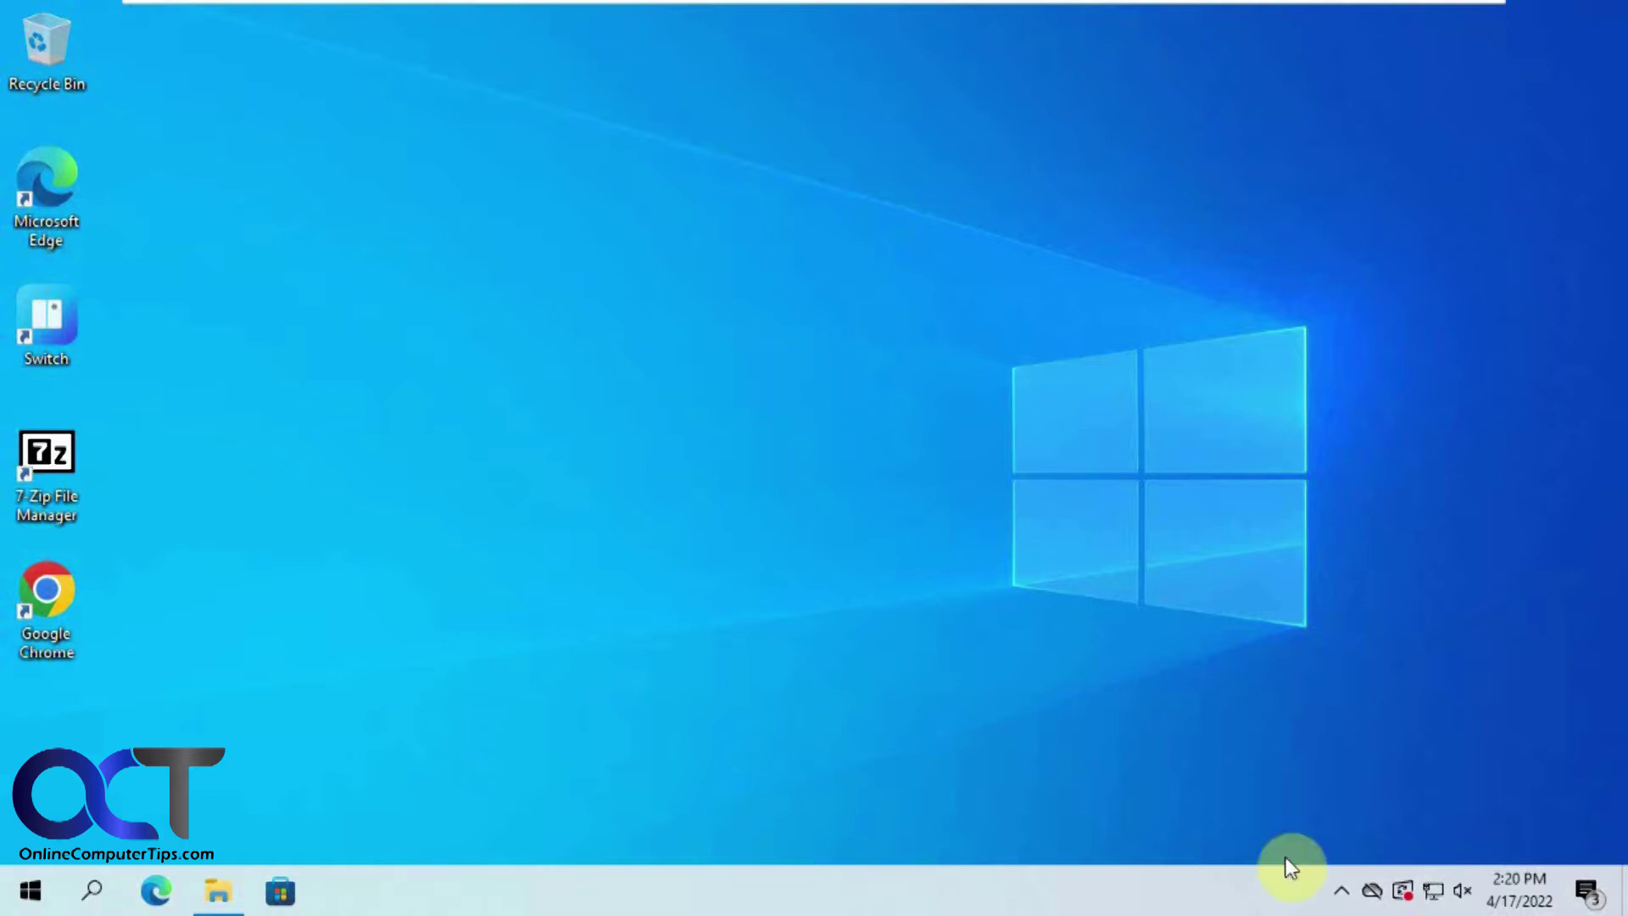
pyautogui.click(1341, 890)
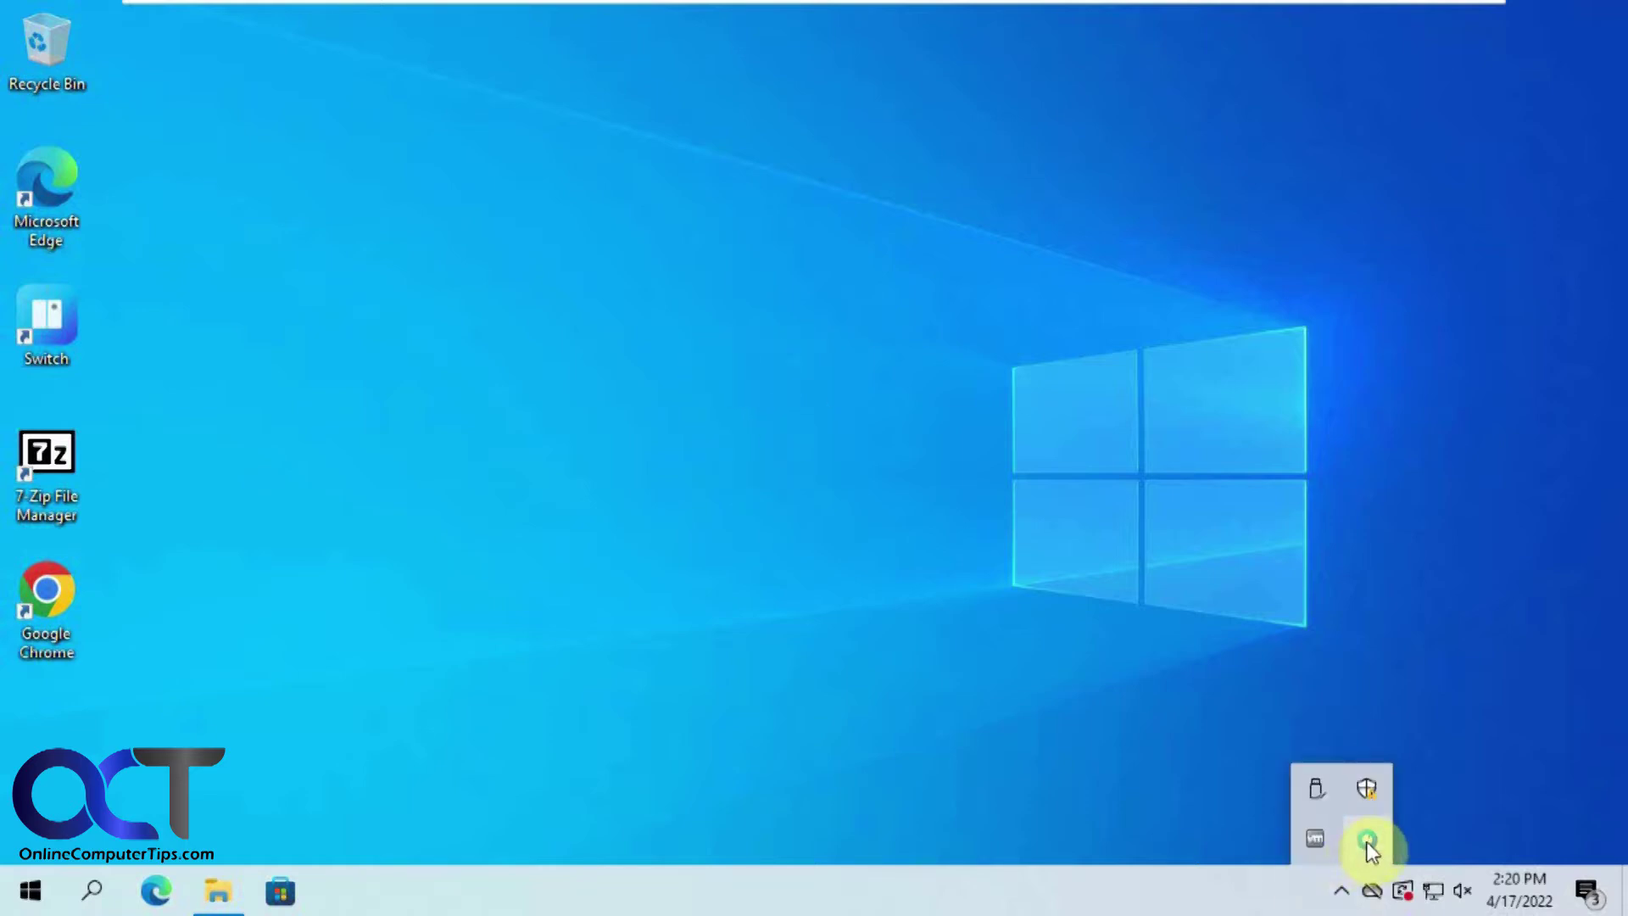
pyautogui.click(1259, 888)
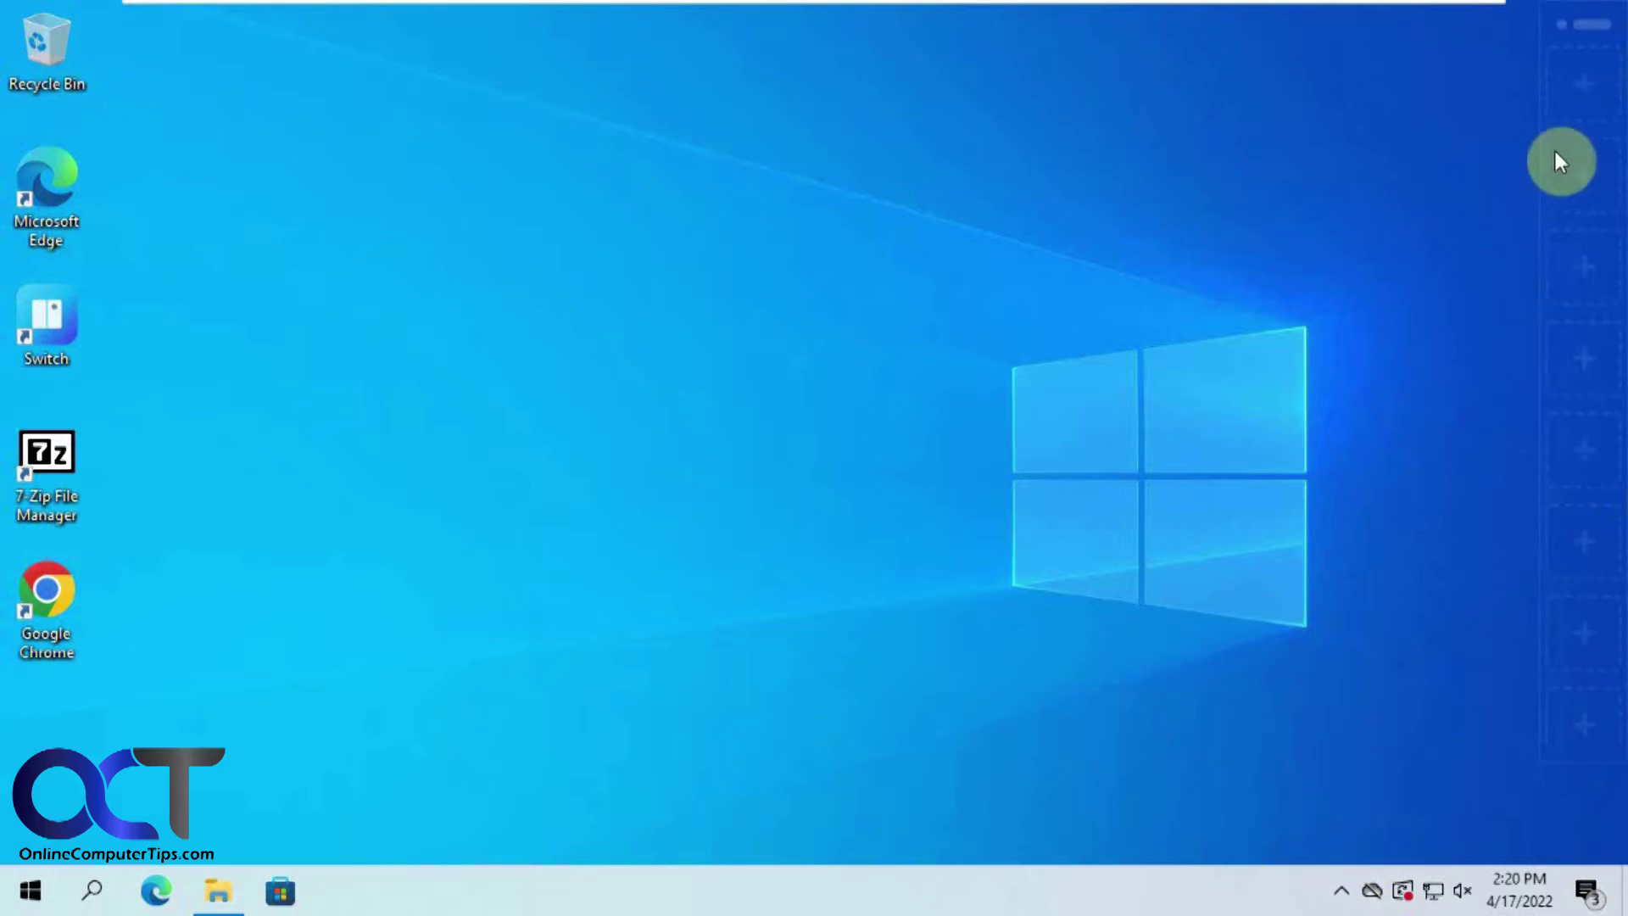
pyautogui.click(1582, 88)
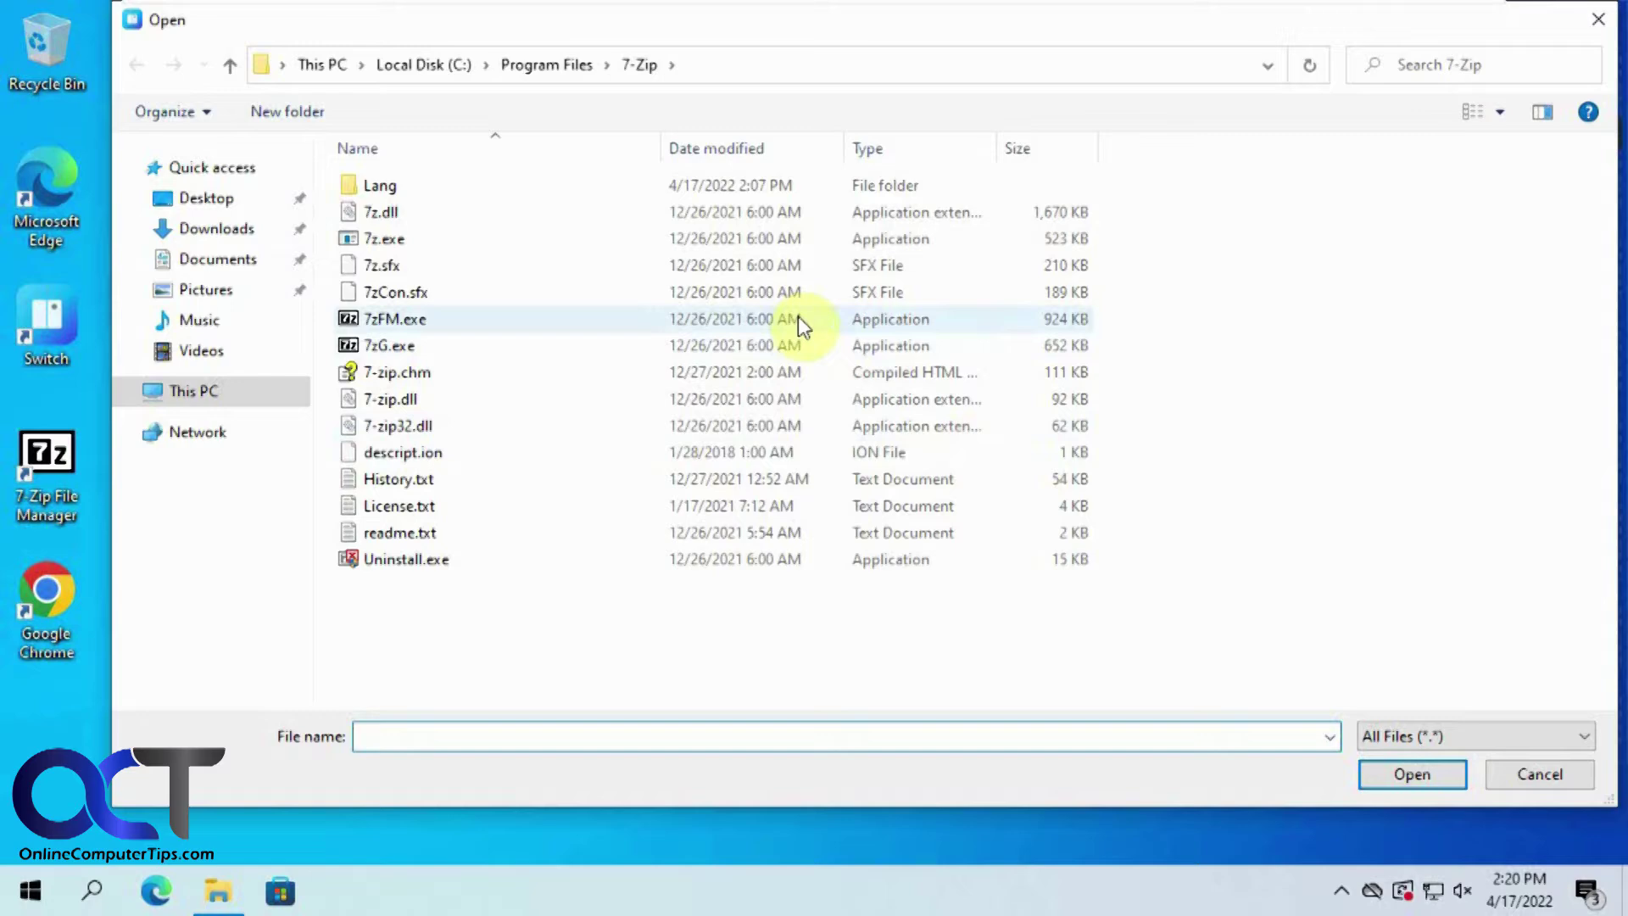
pyautogui.click(1509, 772)
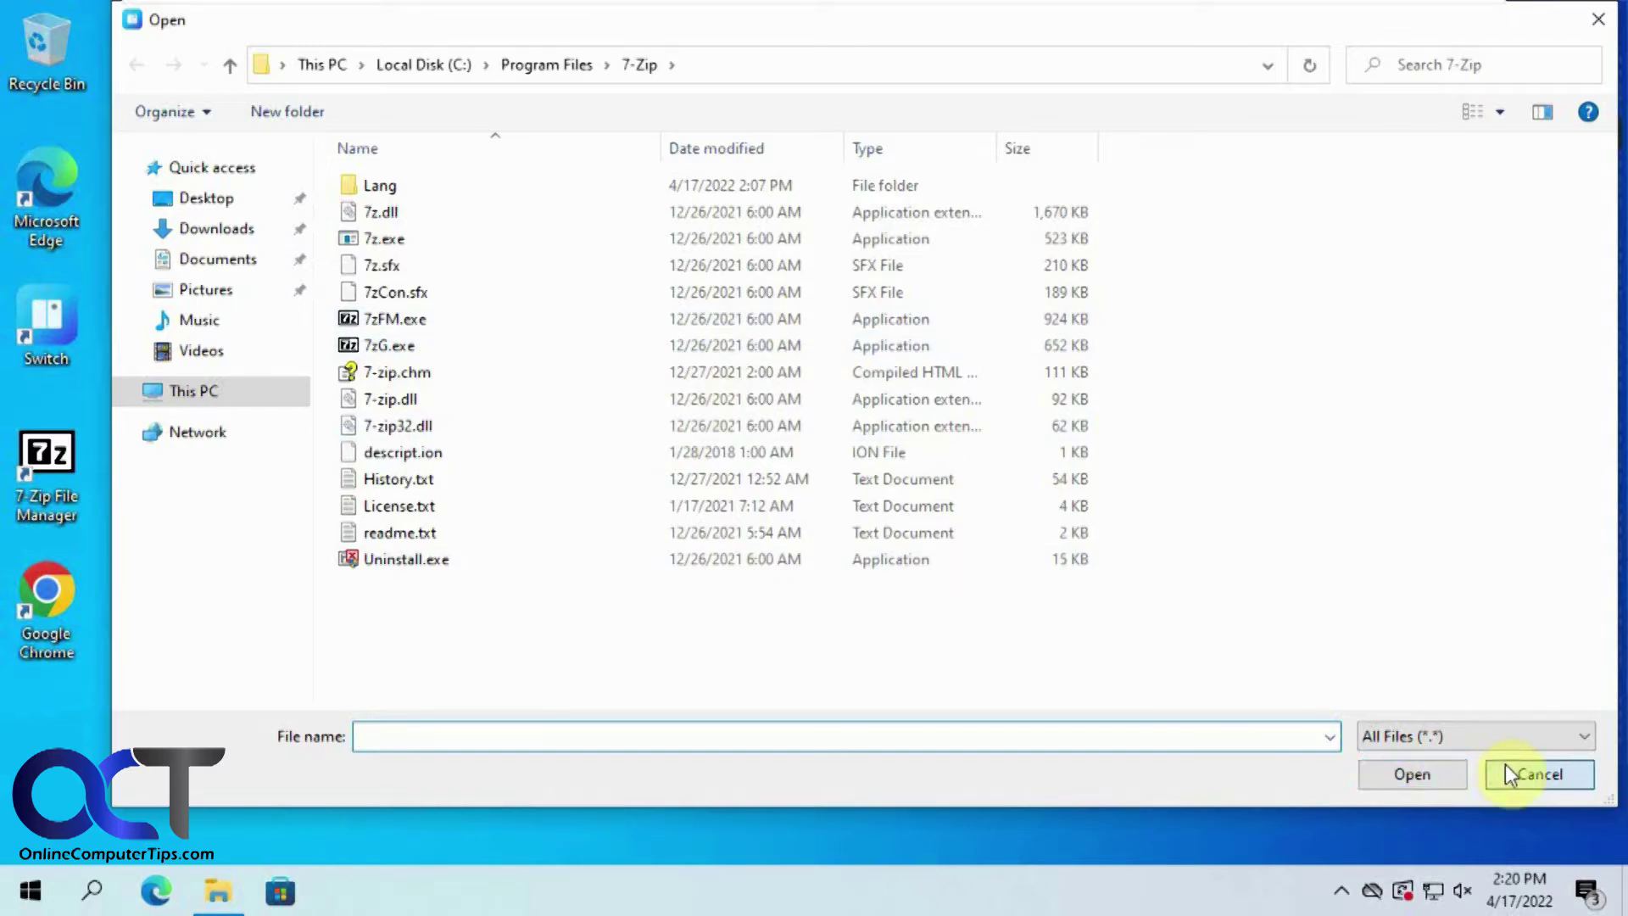
# - Switch to File Explorer and copy the folder path C:\ProgramData\Microsoft\Windows\Start Menu\Programs
pyautogui.click(218, 890)
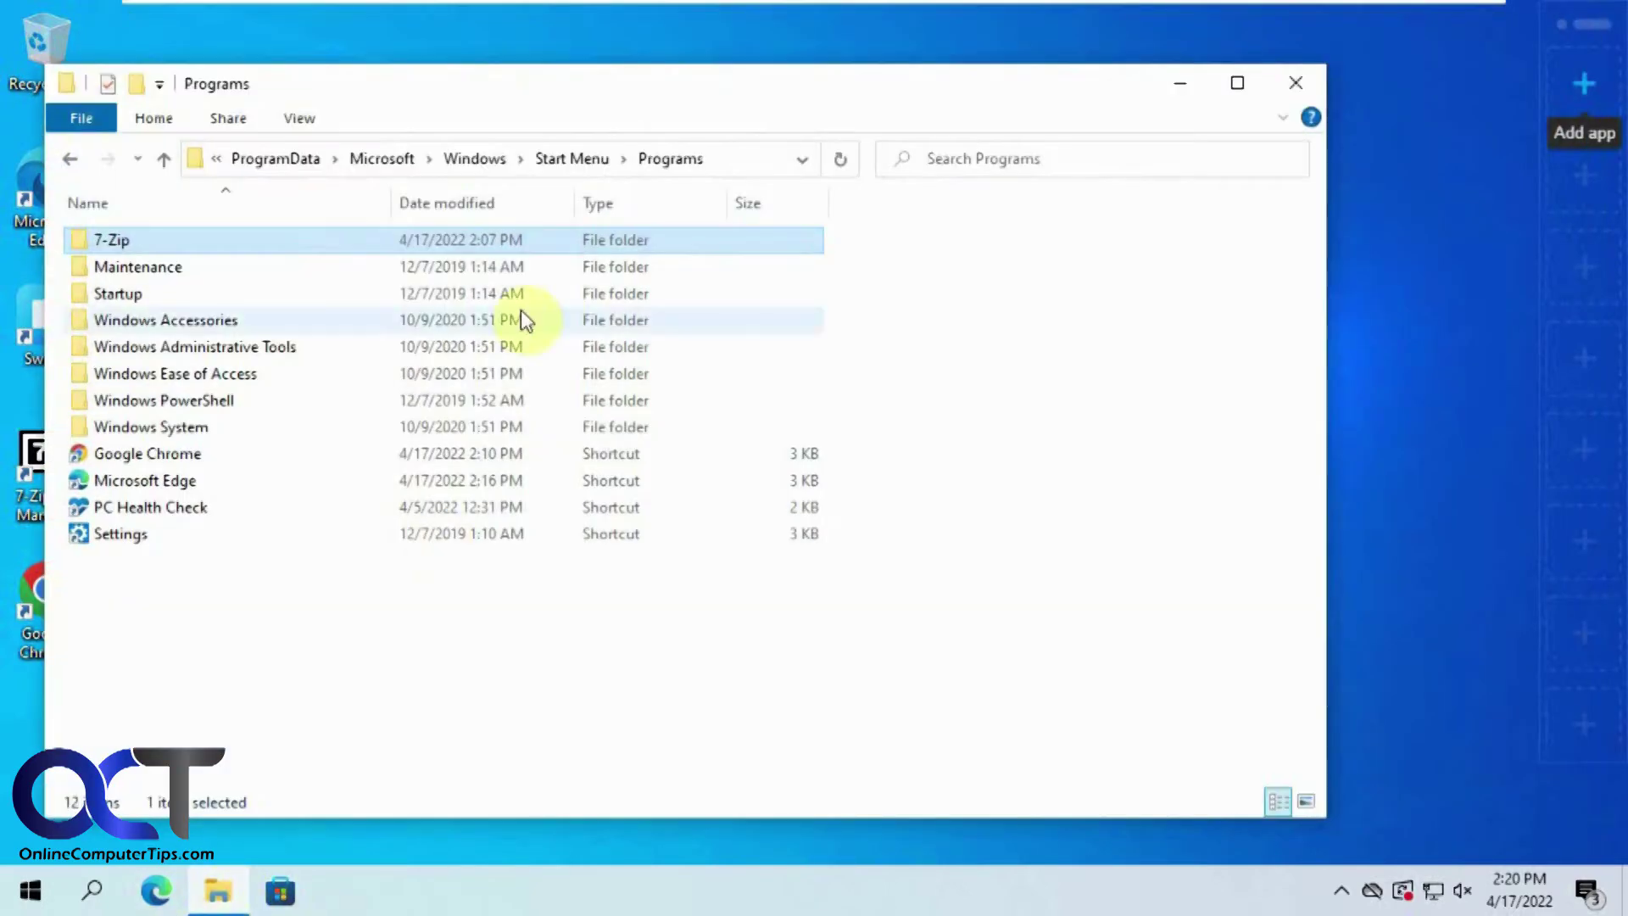
pyautogui.click(736, 155)
pyautogui.hotkey('ctrl', 'c')
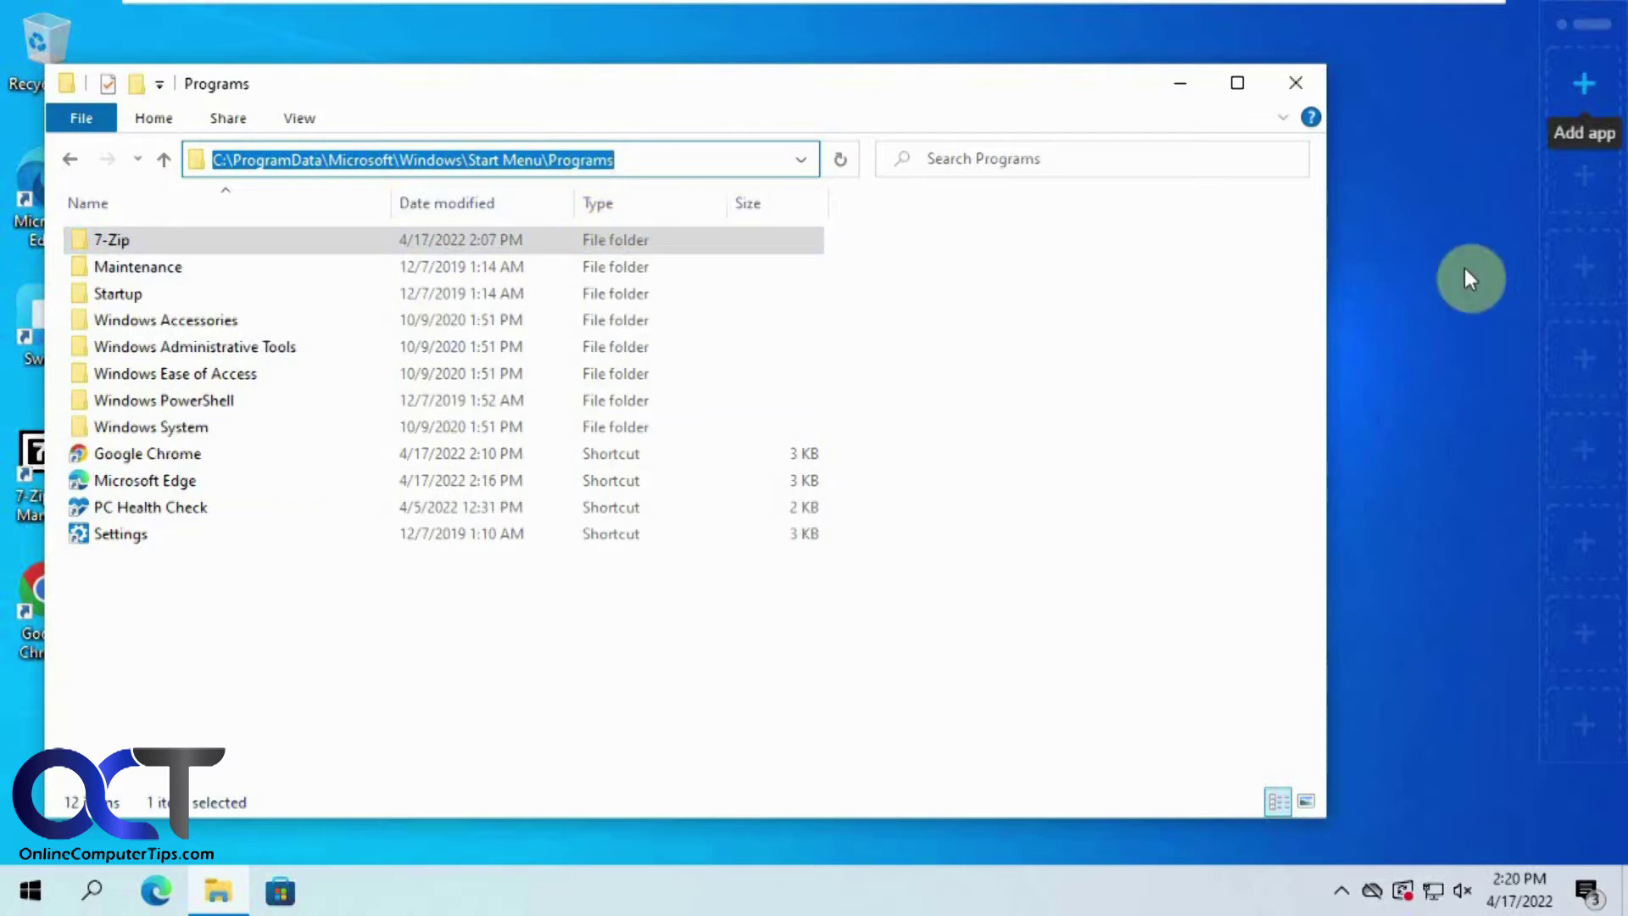
# - Add the Google Chrome shortcut from the copied Start Menu Programs path to the first dock slot
pyautogui.click(1590, 107)
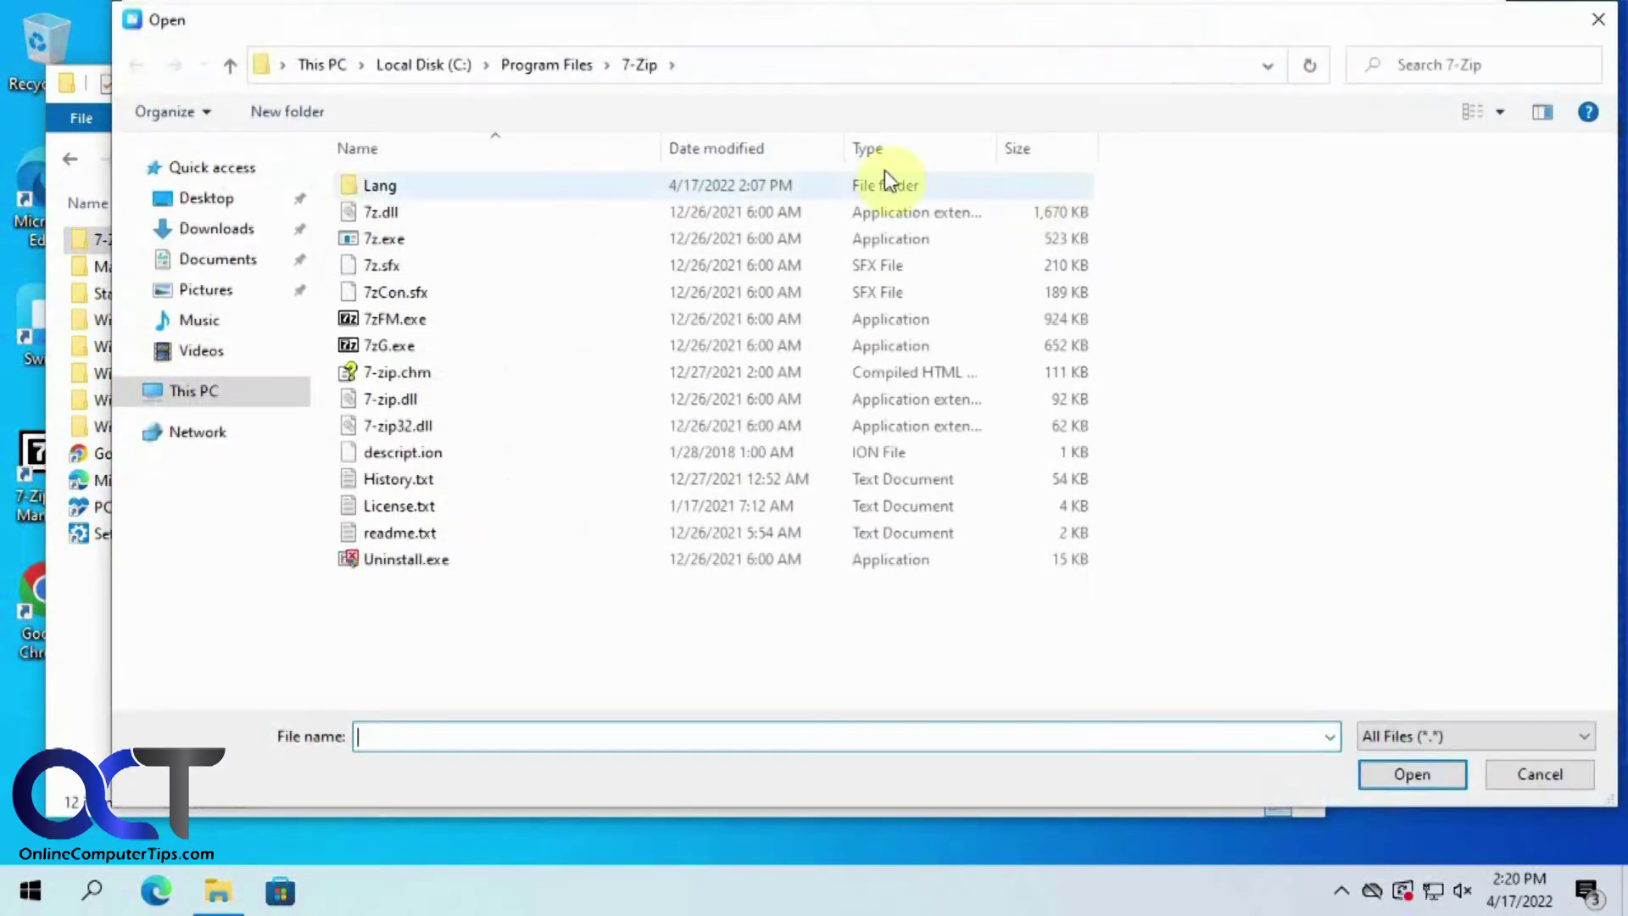
pyautogui.click(851, 68)
pyautogui.hotkey('ctrl', 'v')
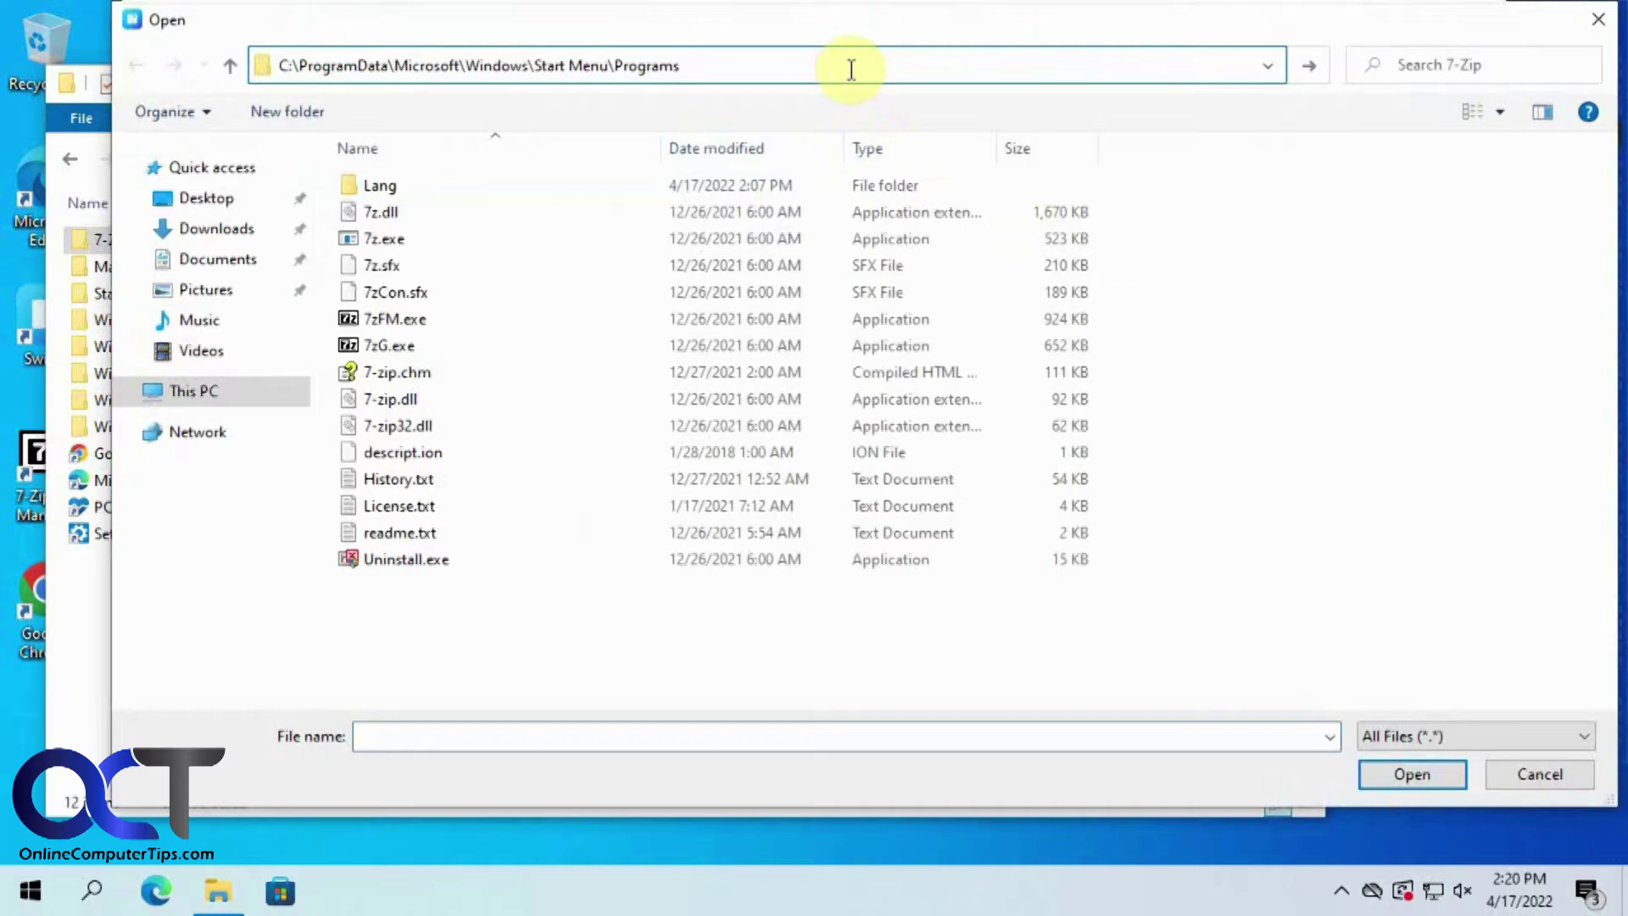
pyautogui.press('Return')
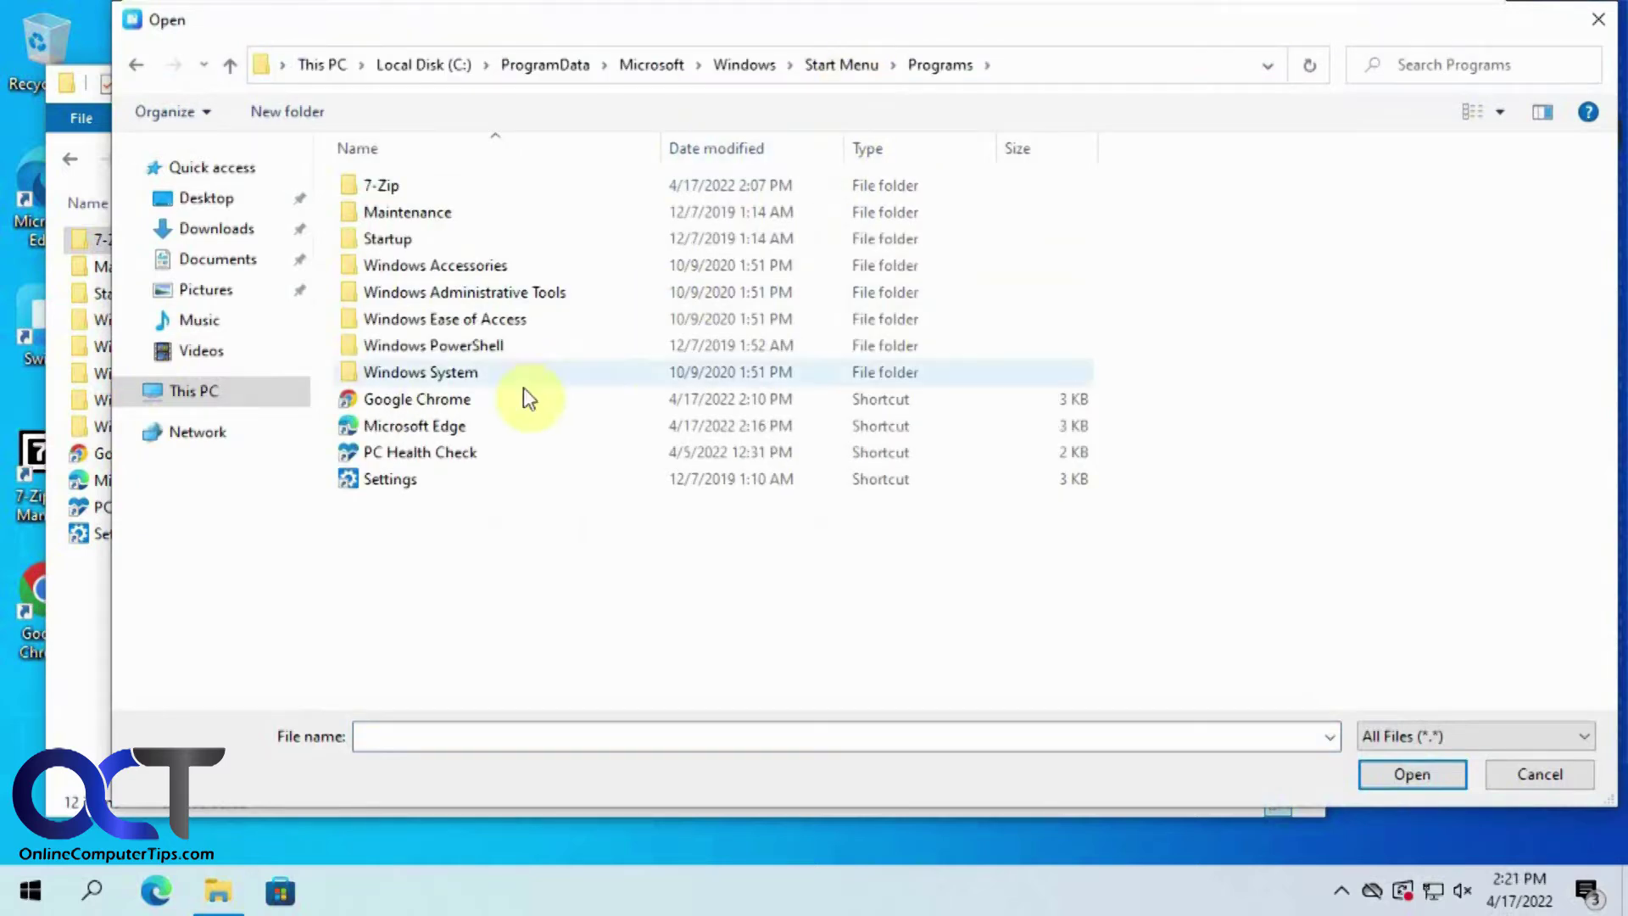
pyautogui.doubleClick(451, 395)
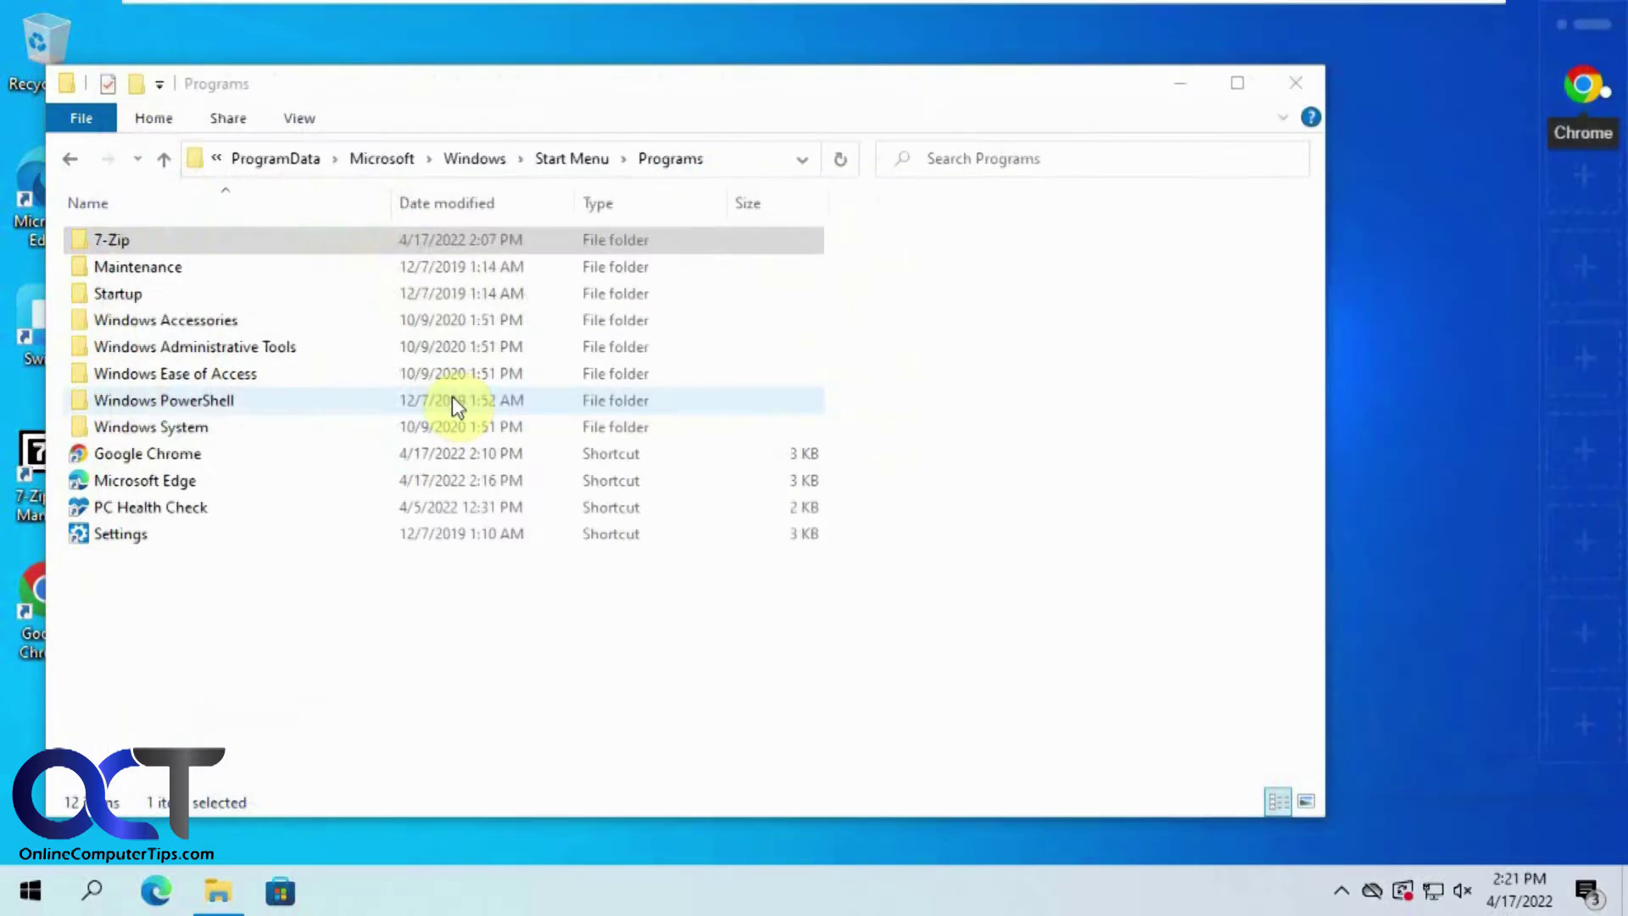
# - Add the 7-Zip File Manager shortcut from the 7-Zip folder under Start Menu Programs to the second dock slot
pyautogui.click(1584, 171)
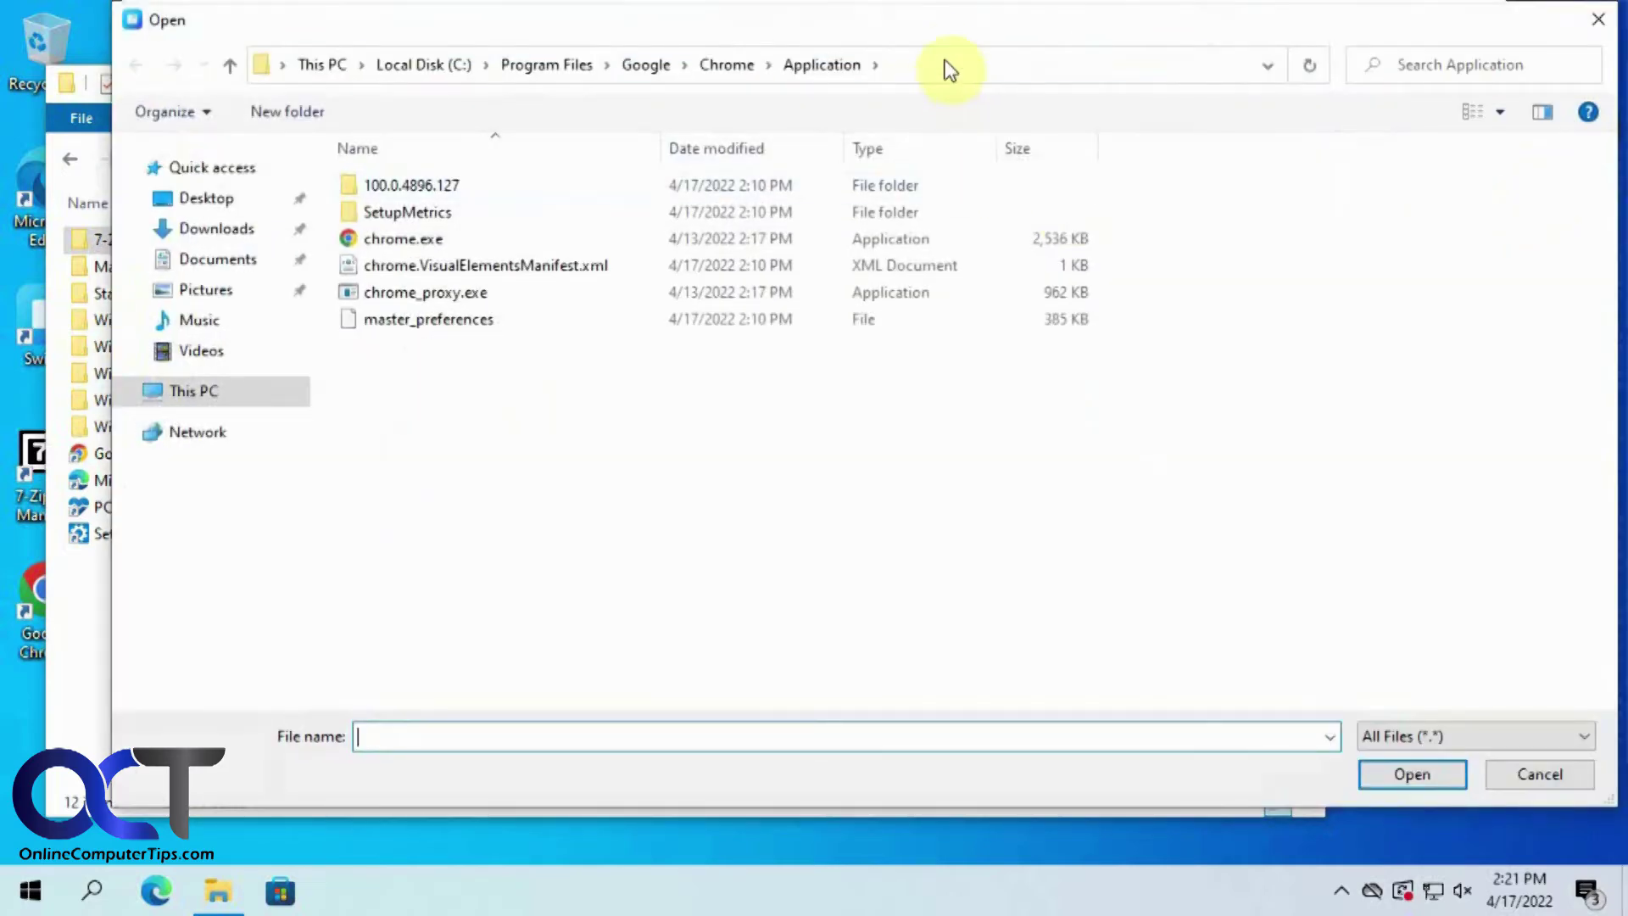
pyautogui.click(946, 66)
pyautogui.hotkey('ctrl', 'v')
pyautogui.press('Return')
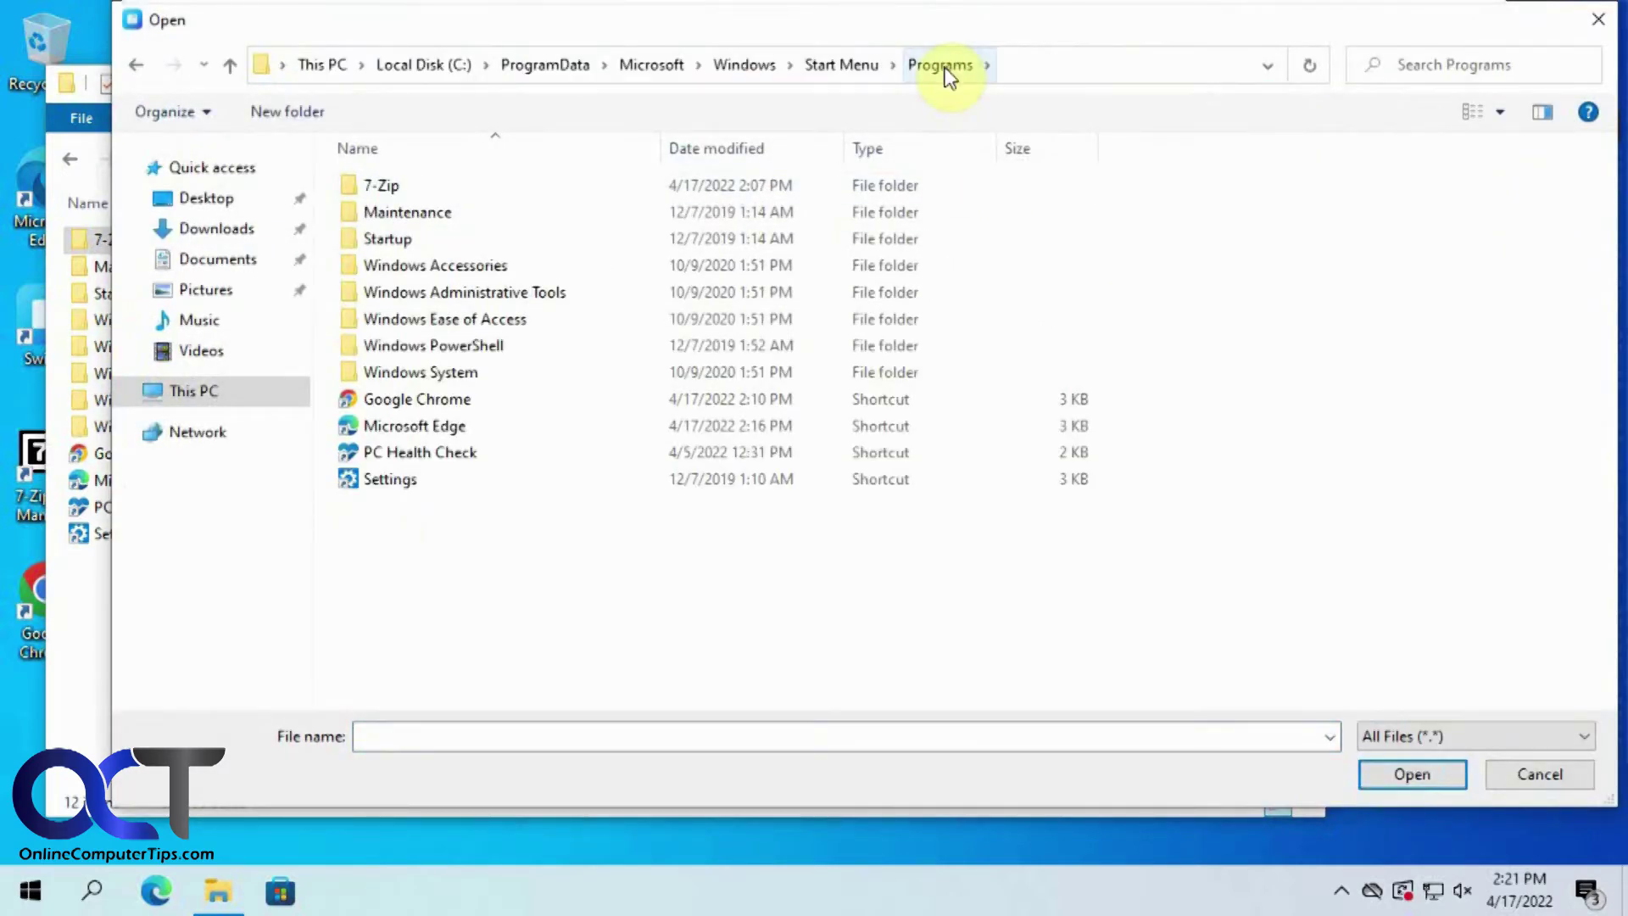
pyautogui.doubleClick(389, 186)
pyautogui.doubleClick(426, 185)
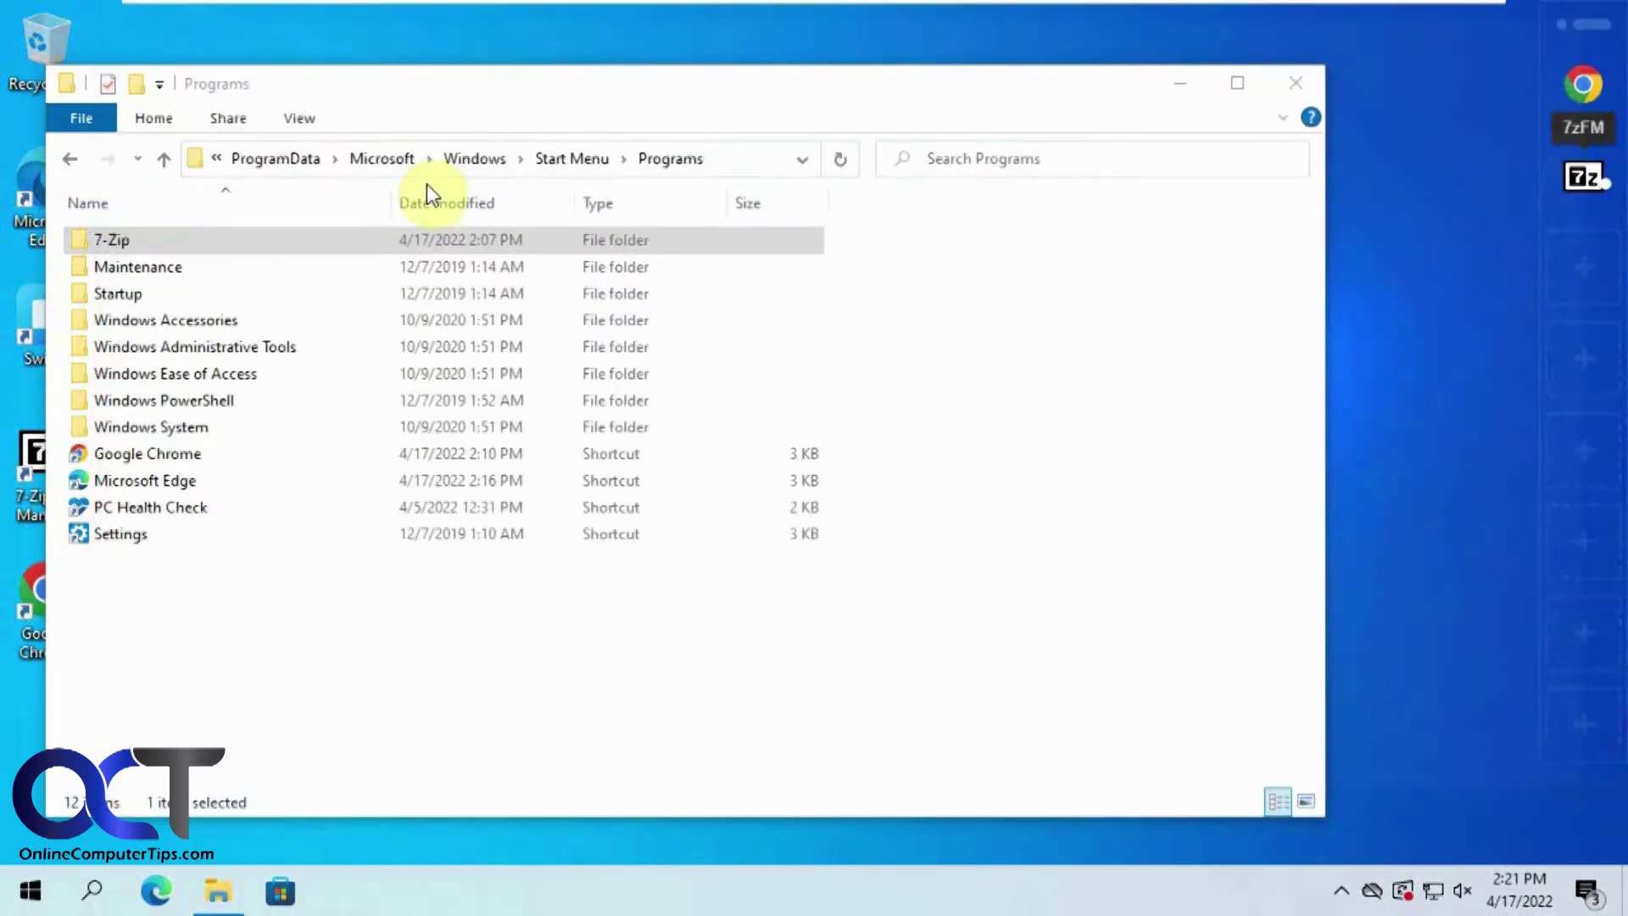
# - Add the Windows PowerShell ISE shortcut from the Start Menu's Windows PowerShell folder to the third dock slot and minimize File Explorer
pyautogui.click(1595, 269)
pyautogui.click(726, 65)
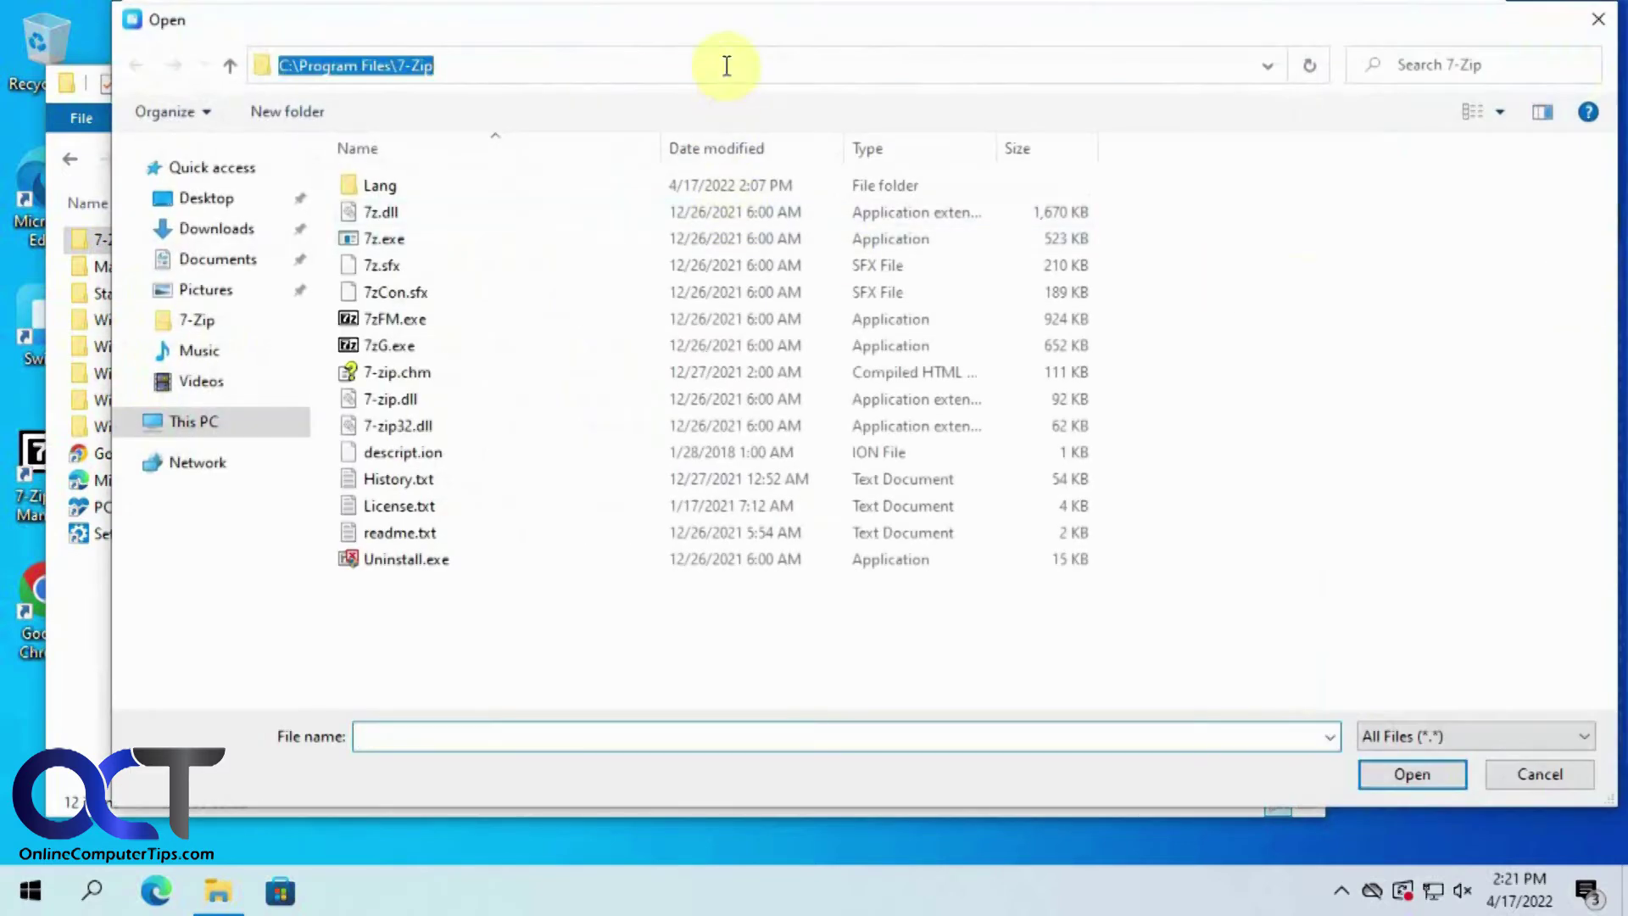
pyautogui.write('C:\\ProgramData\\Microsoft\\Windows\\Start Menu\\Programs')
pyautogui.press('Return')
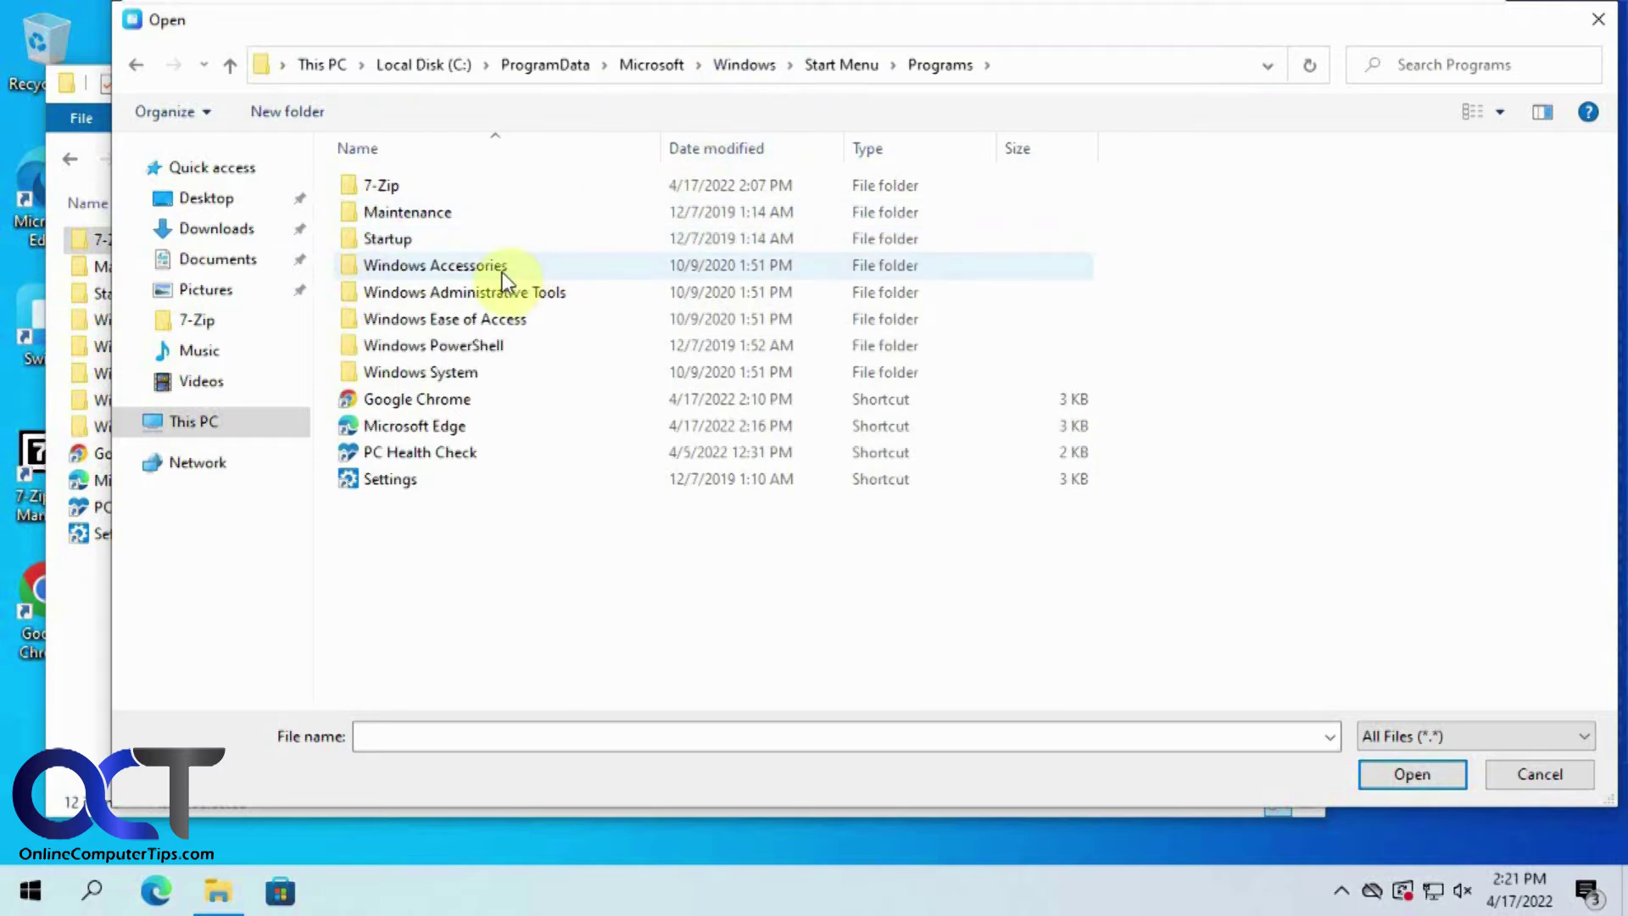
pyautogui.doubleClick(485, 344)
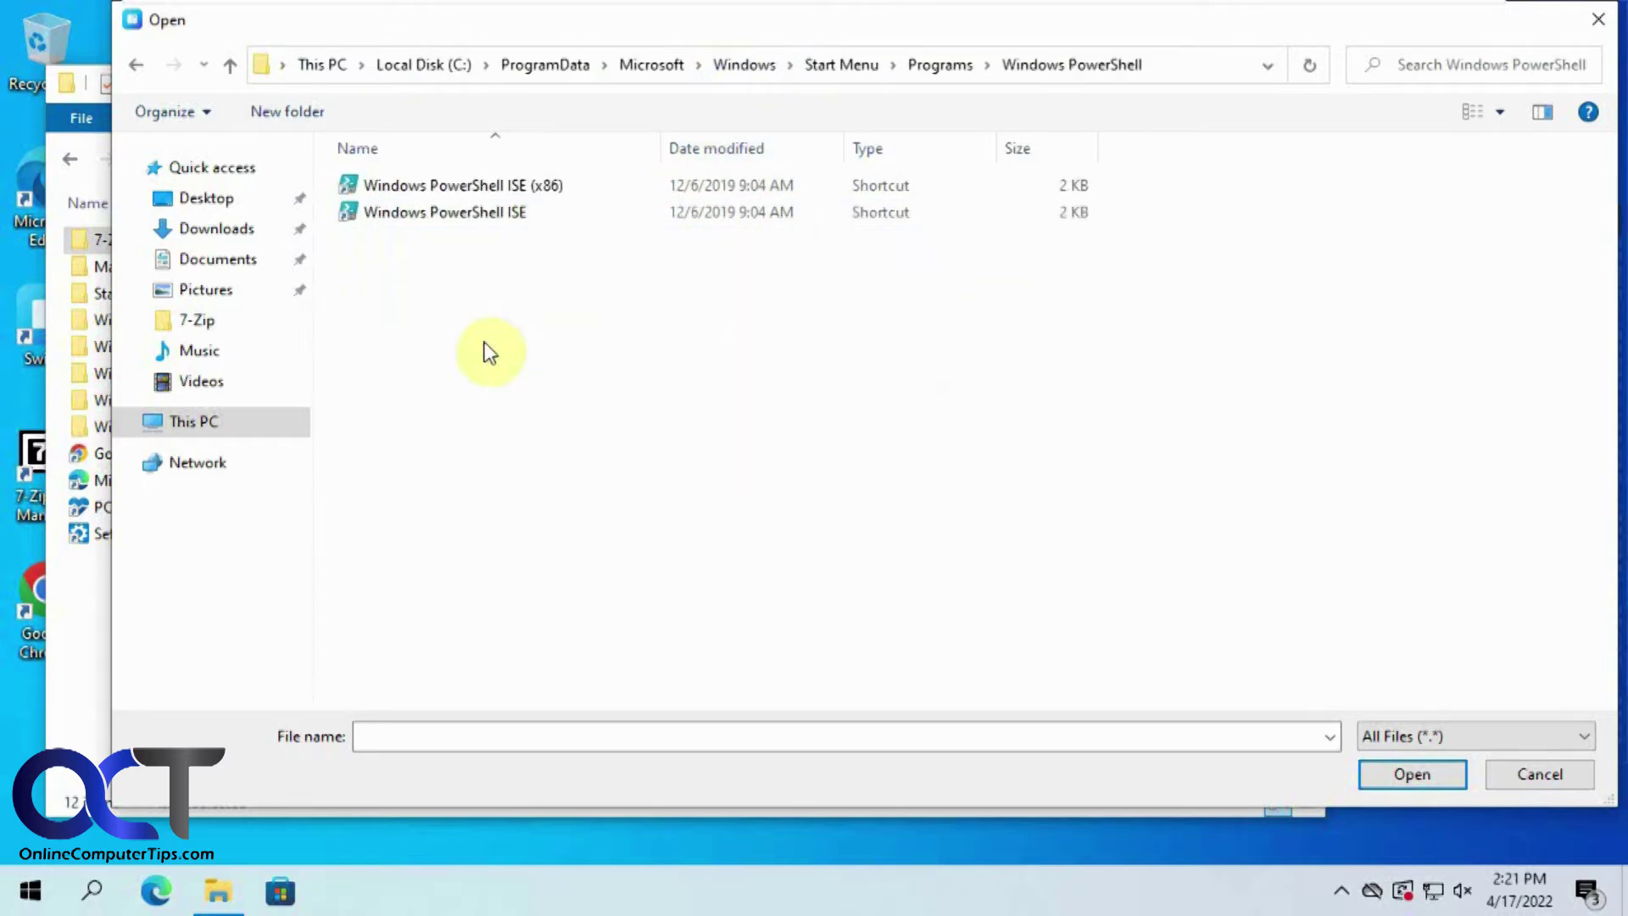
pyautogui.doubleClick(494, 214)
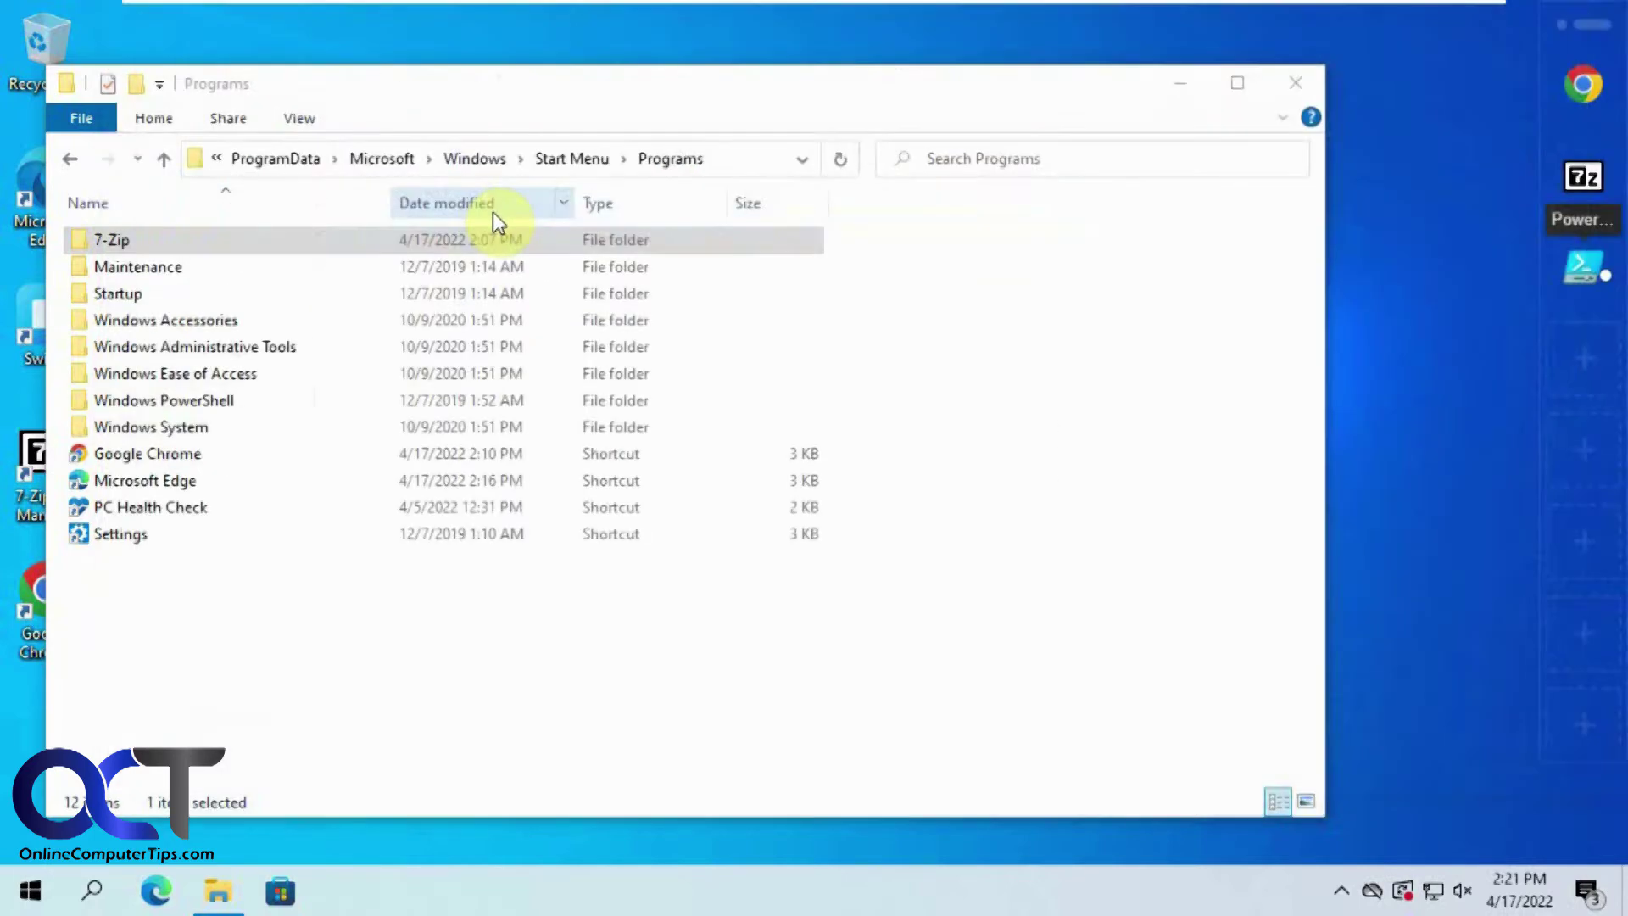
pyautogui.click(1180, 83)
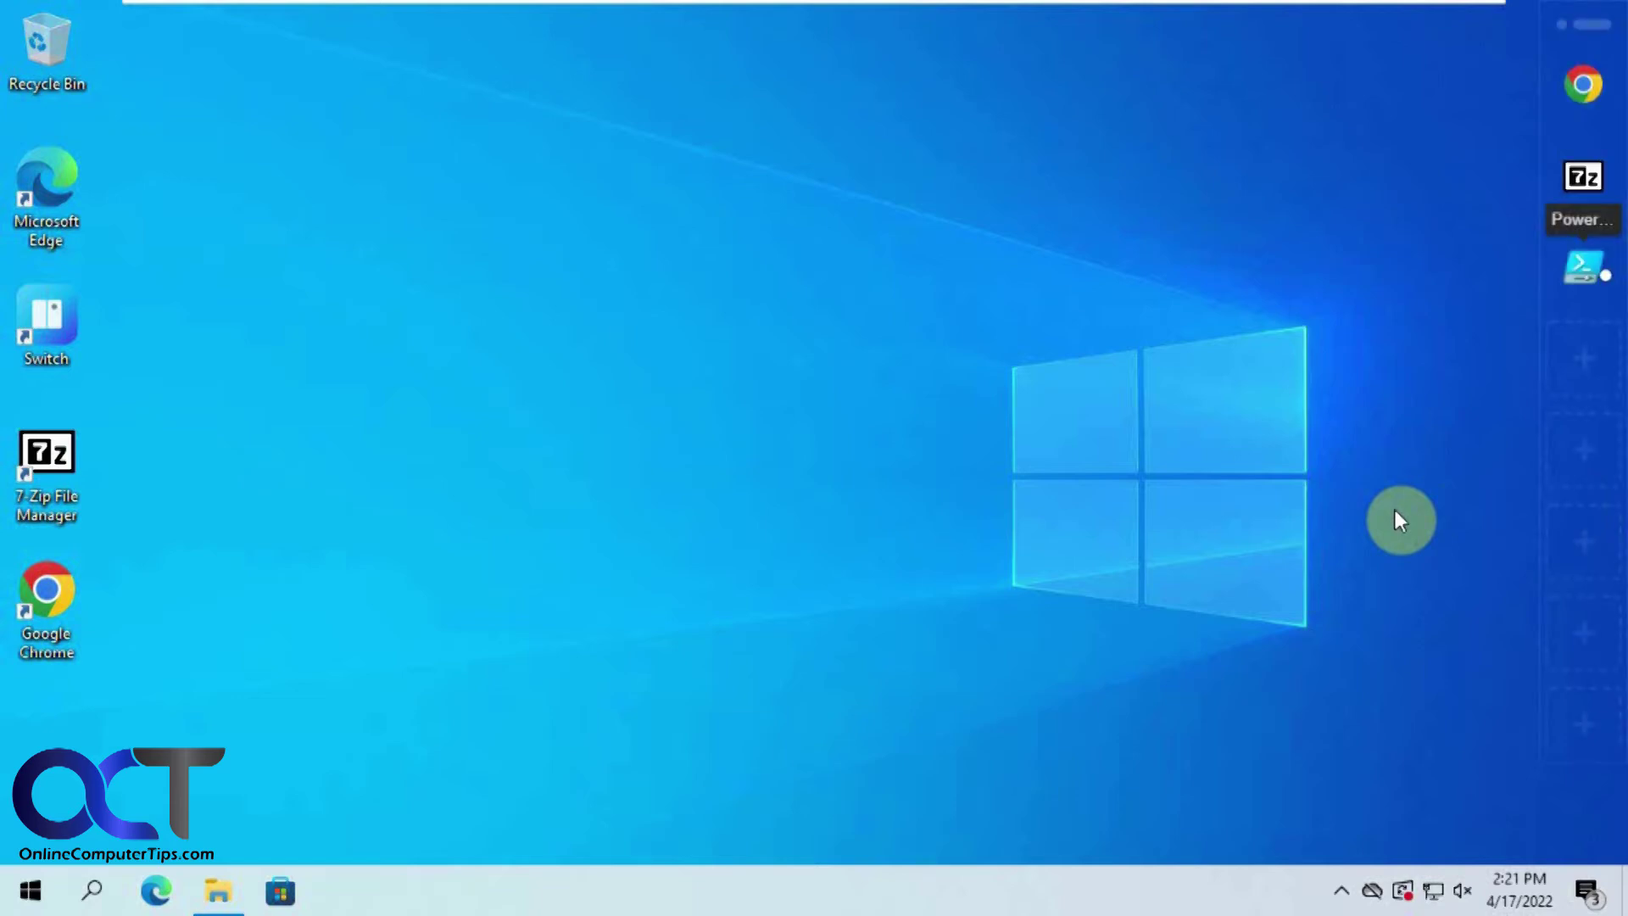
# - Turn off Auto hide dock in the Switch preferences, save the change and close the settings
pyautogui.click(1341, 890)
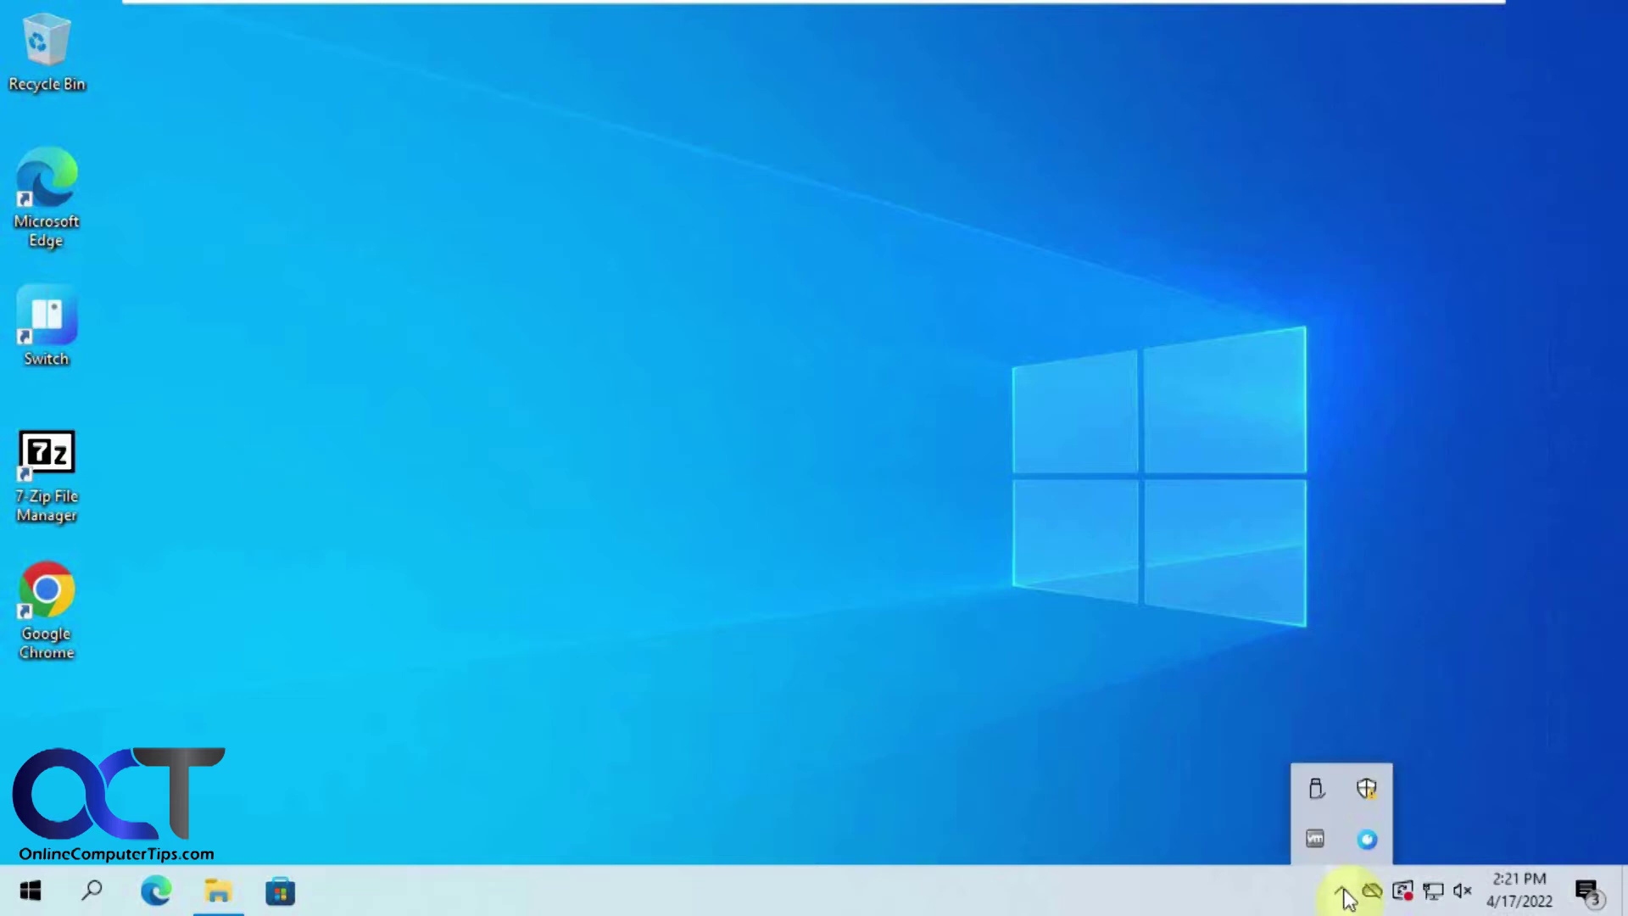
pyautogui.rightClick(1369, 853)
pyautogui.click(1397, 787)
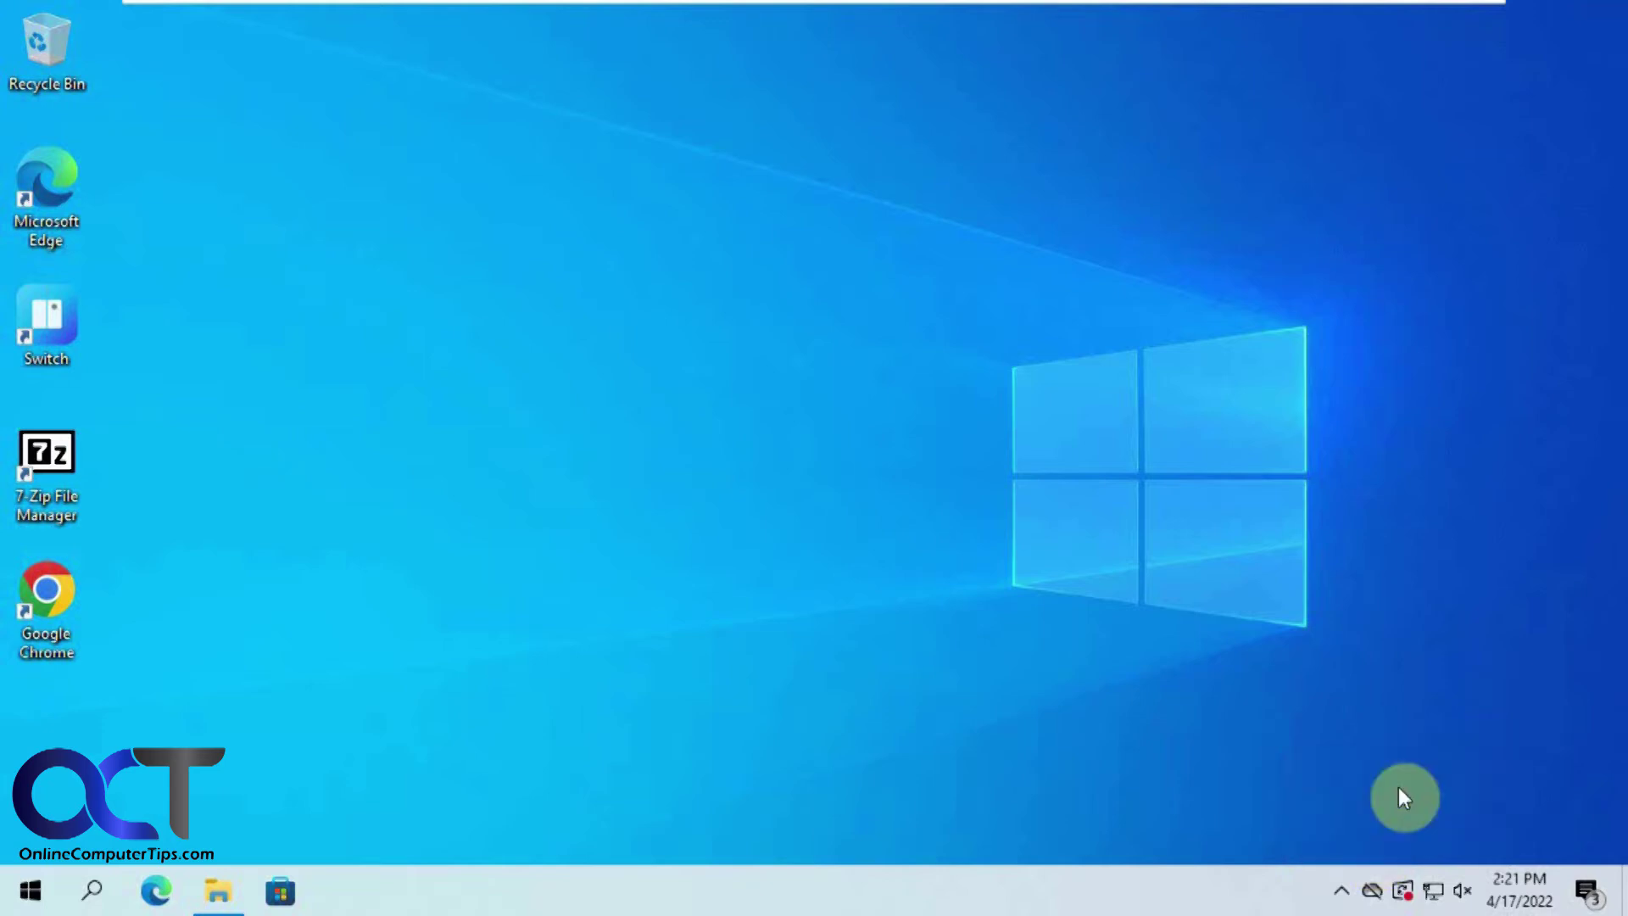
pyautogui.click(627, 355)
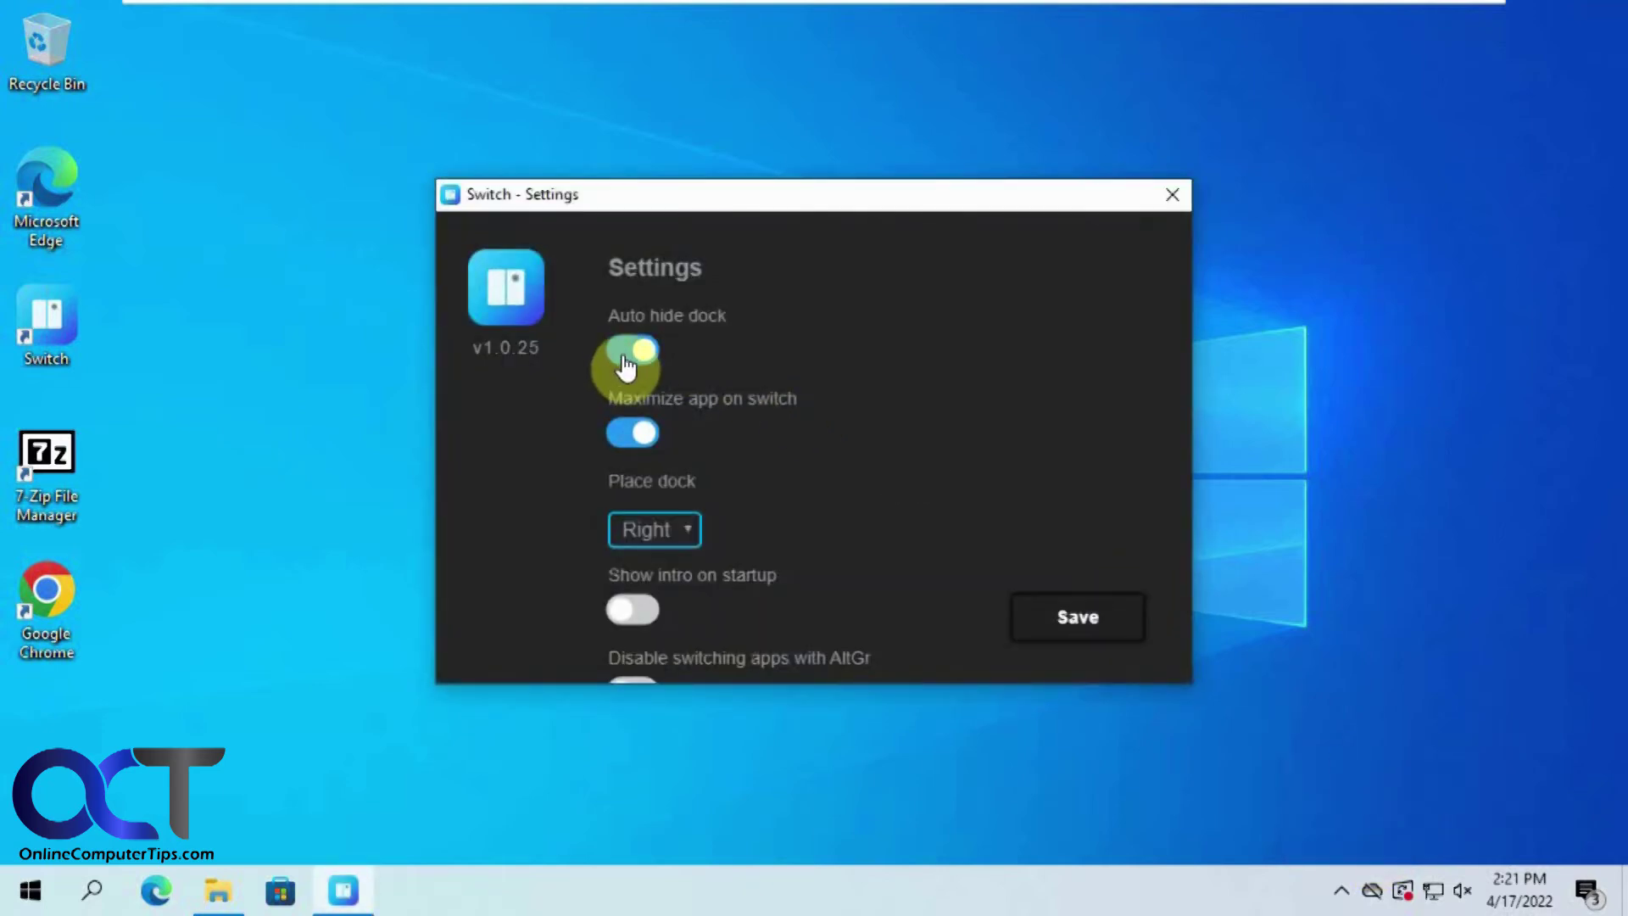
pyautogui.click(1056, 619)
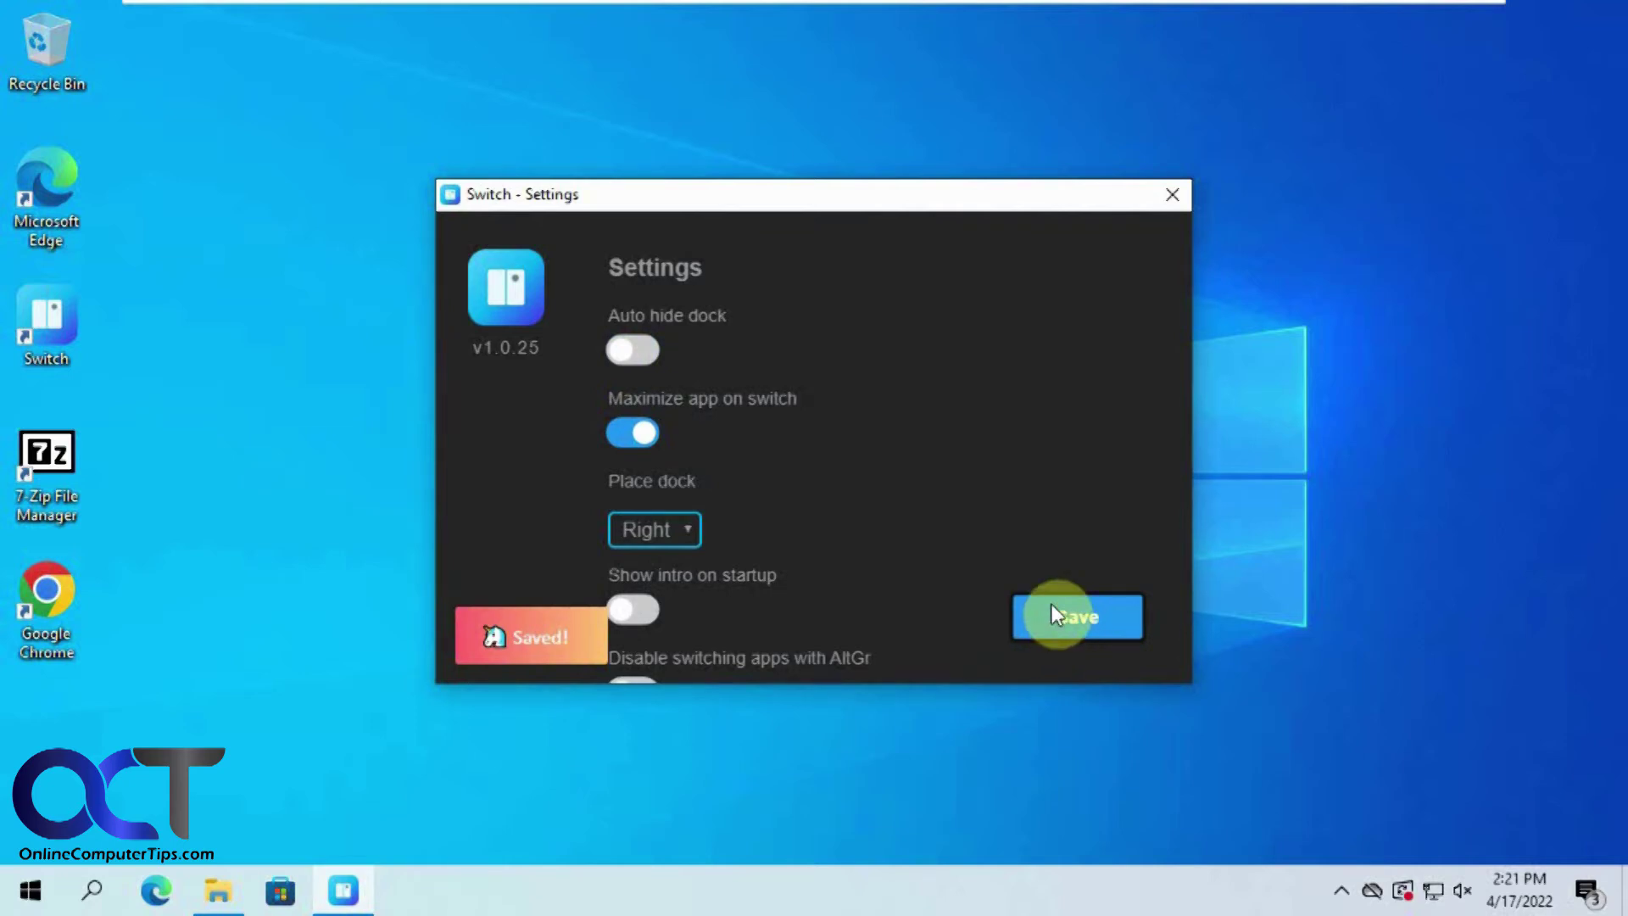
pyautogui.click(1173, 195)
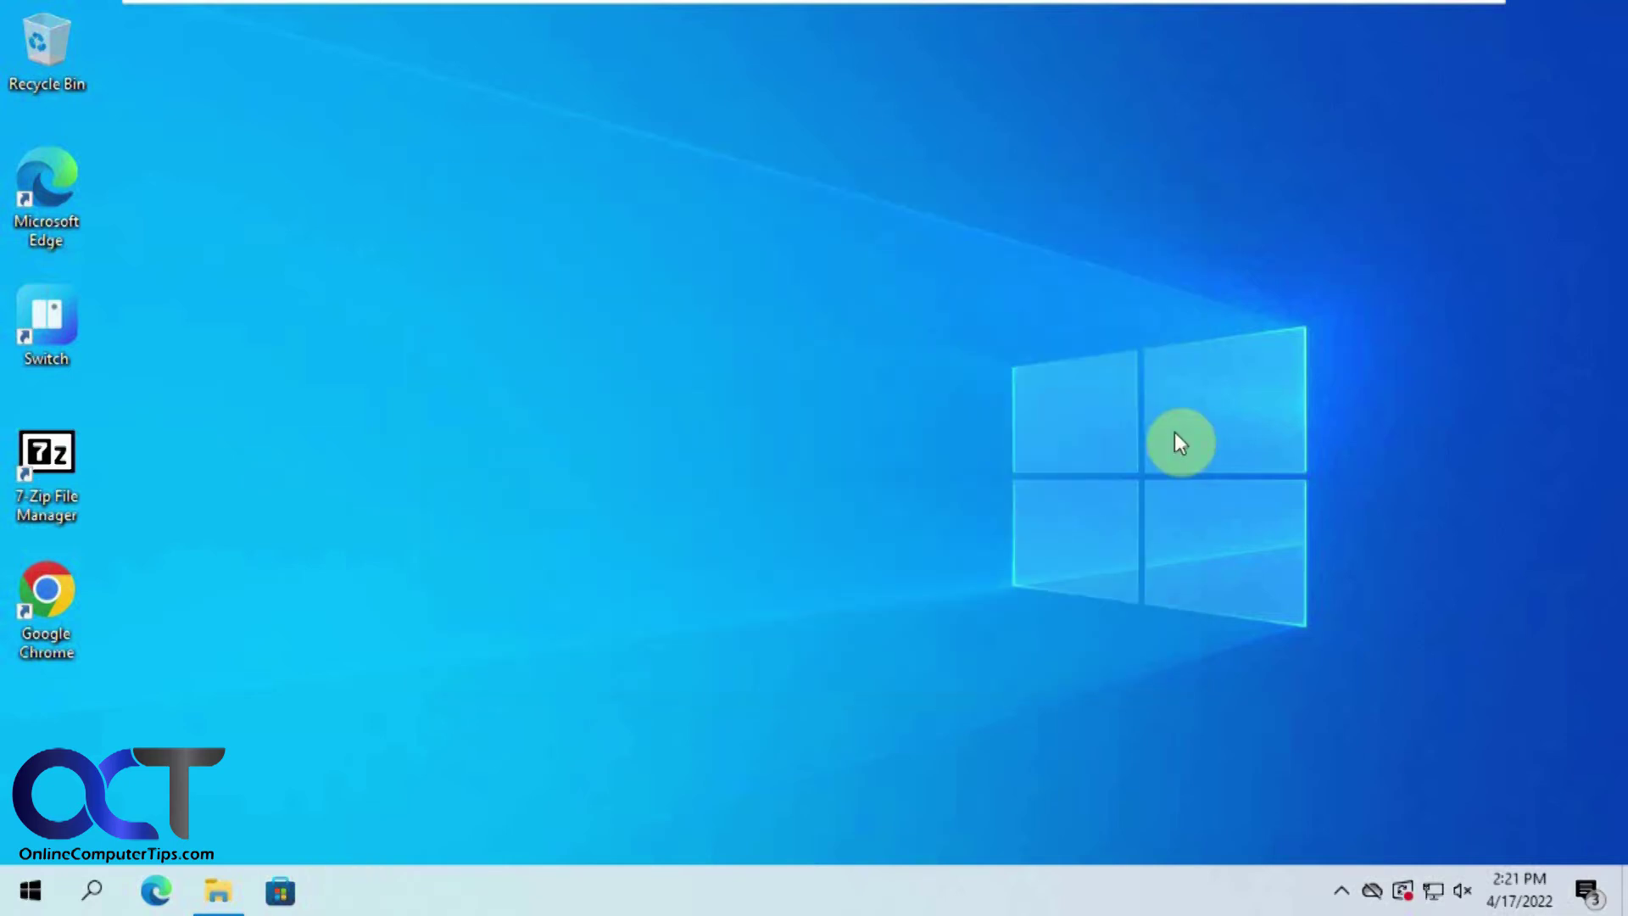
pyautogui.click(218, 890)
pyautogui.moveTo(1012, 93); pyautogui.dragTo(1010, 60)
pyautogui.click(1179, 51)
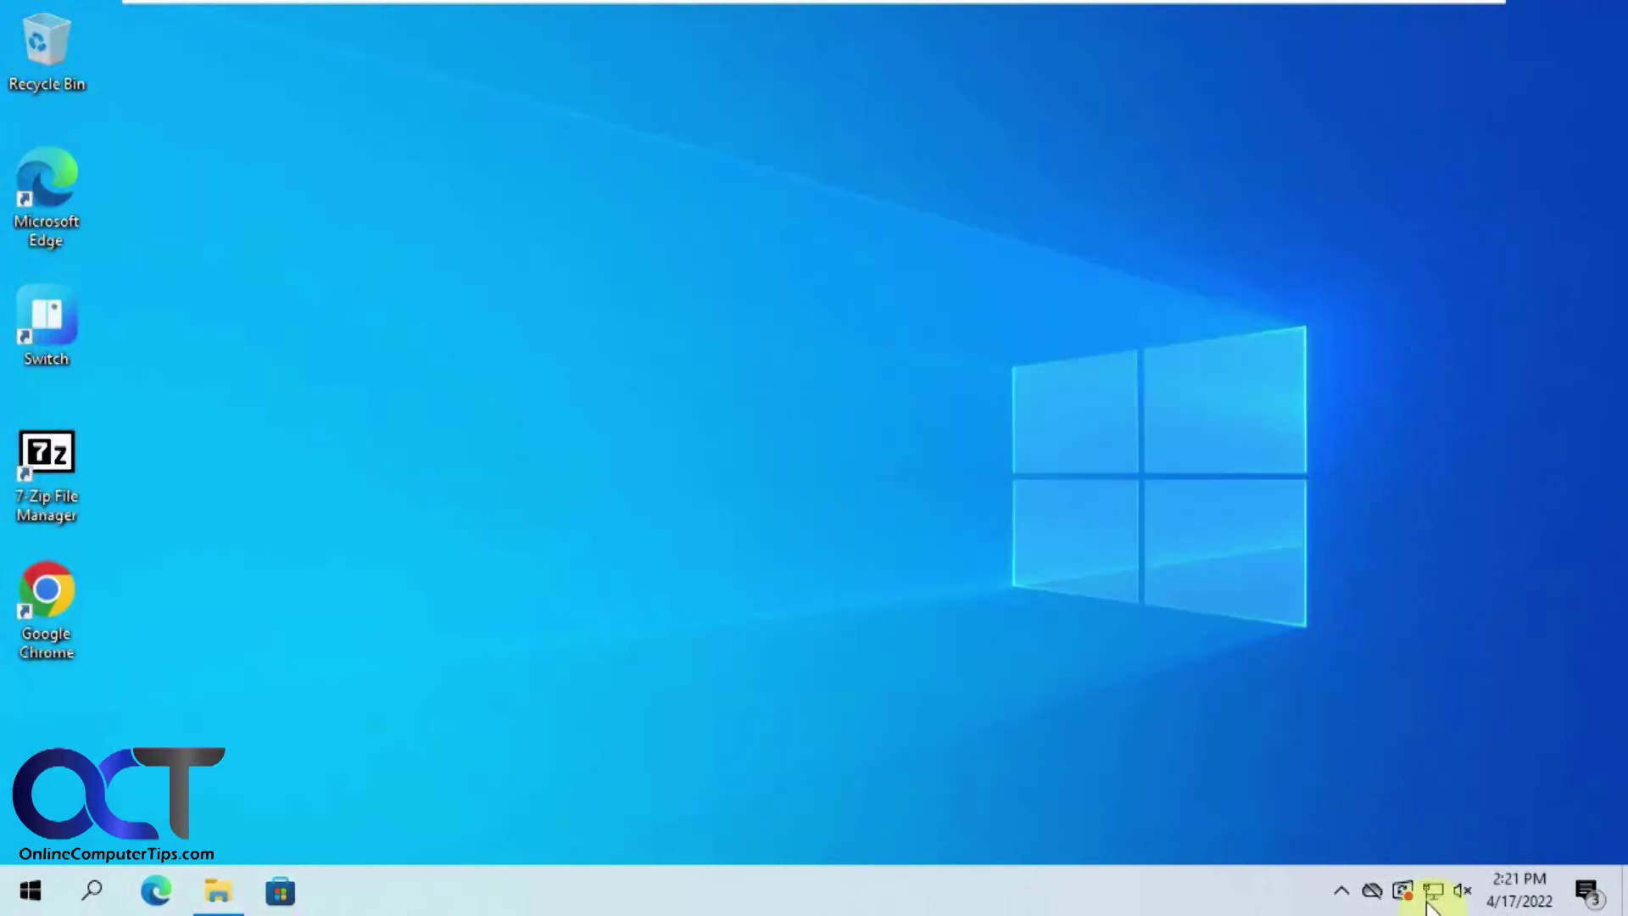
# - Examine the dock placement choices in the Switch preferences and close the settings without changes
pyautogui.click(1342, 892)
pyautogui.rightClick(1368, 841)
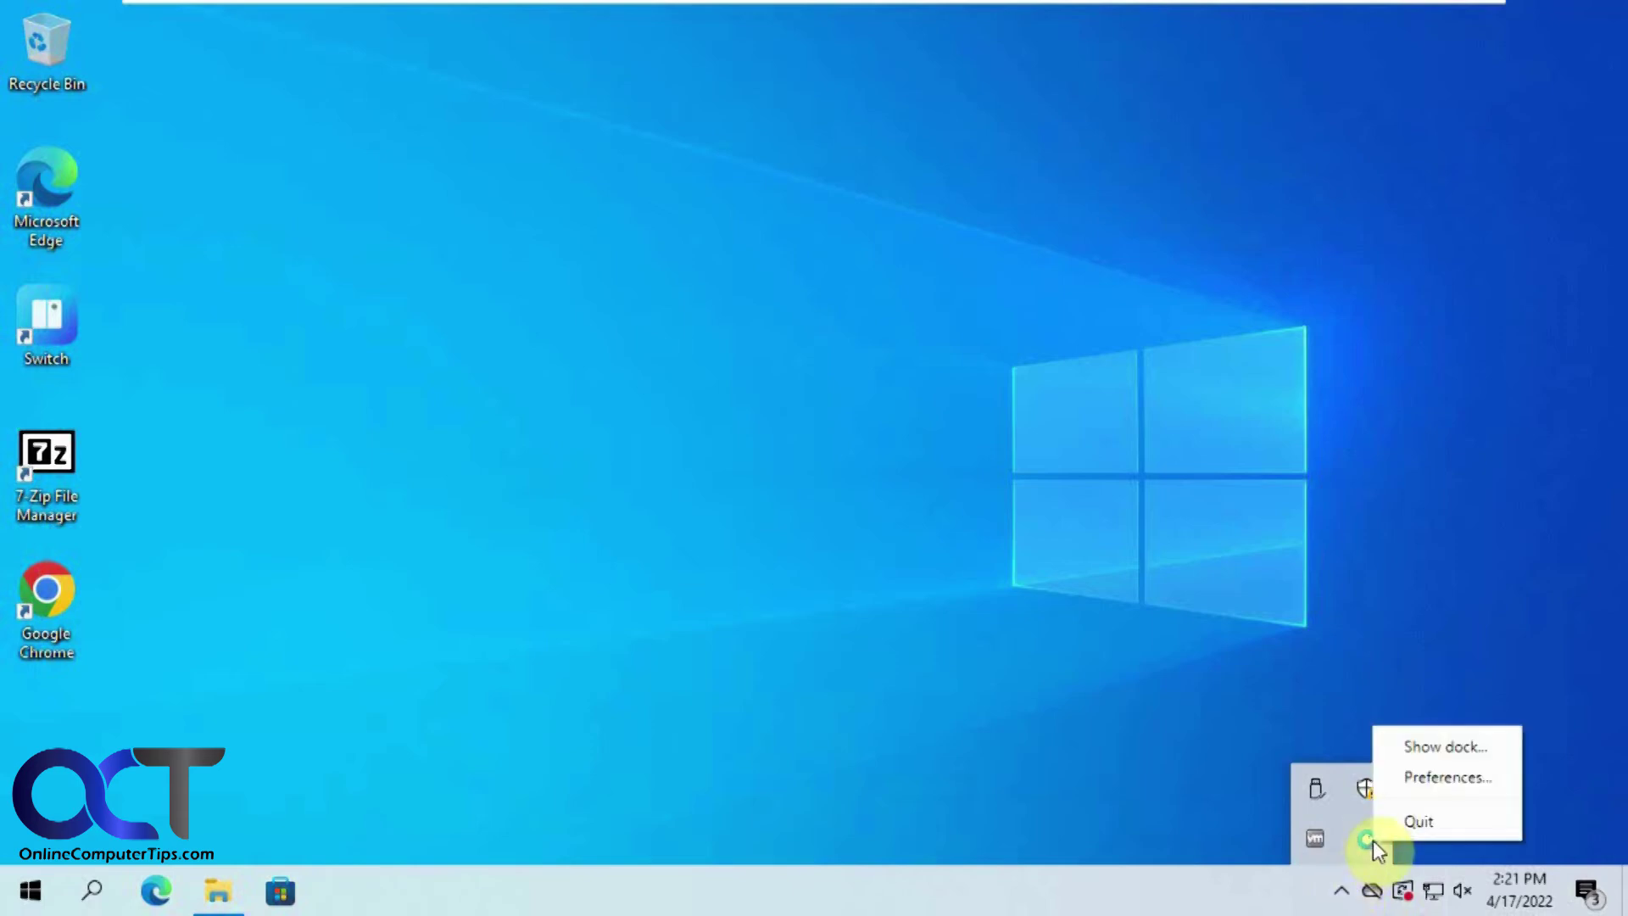
pyautogui.click(1413, 777)
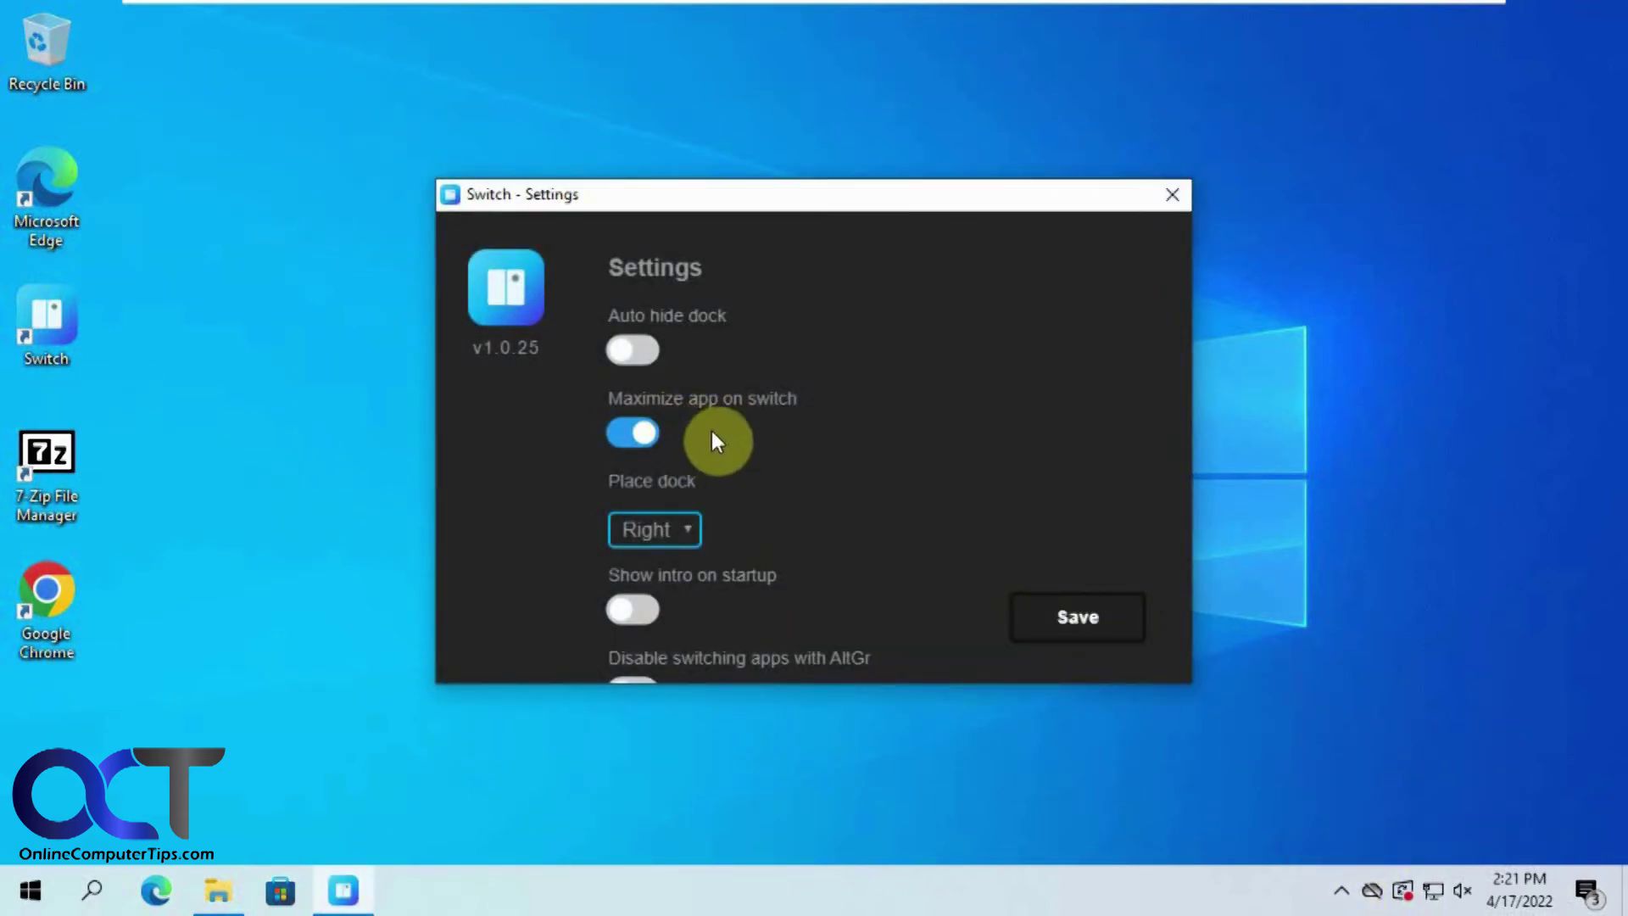
pyautogui.click(688, 526)
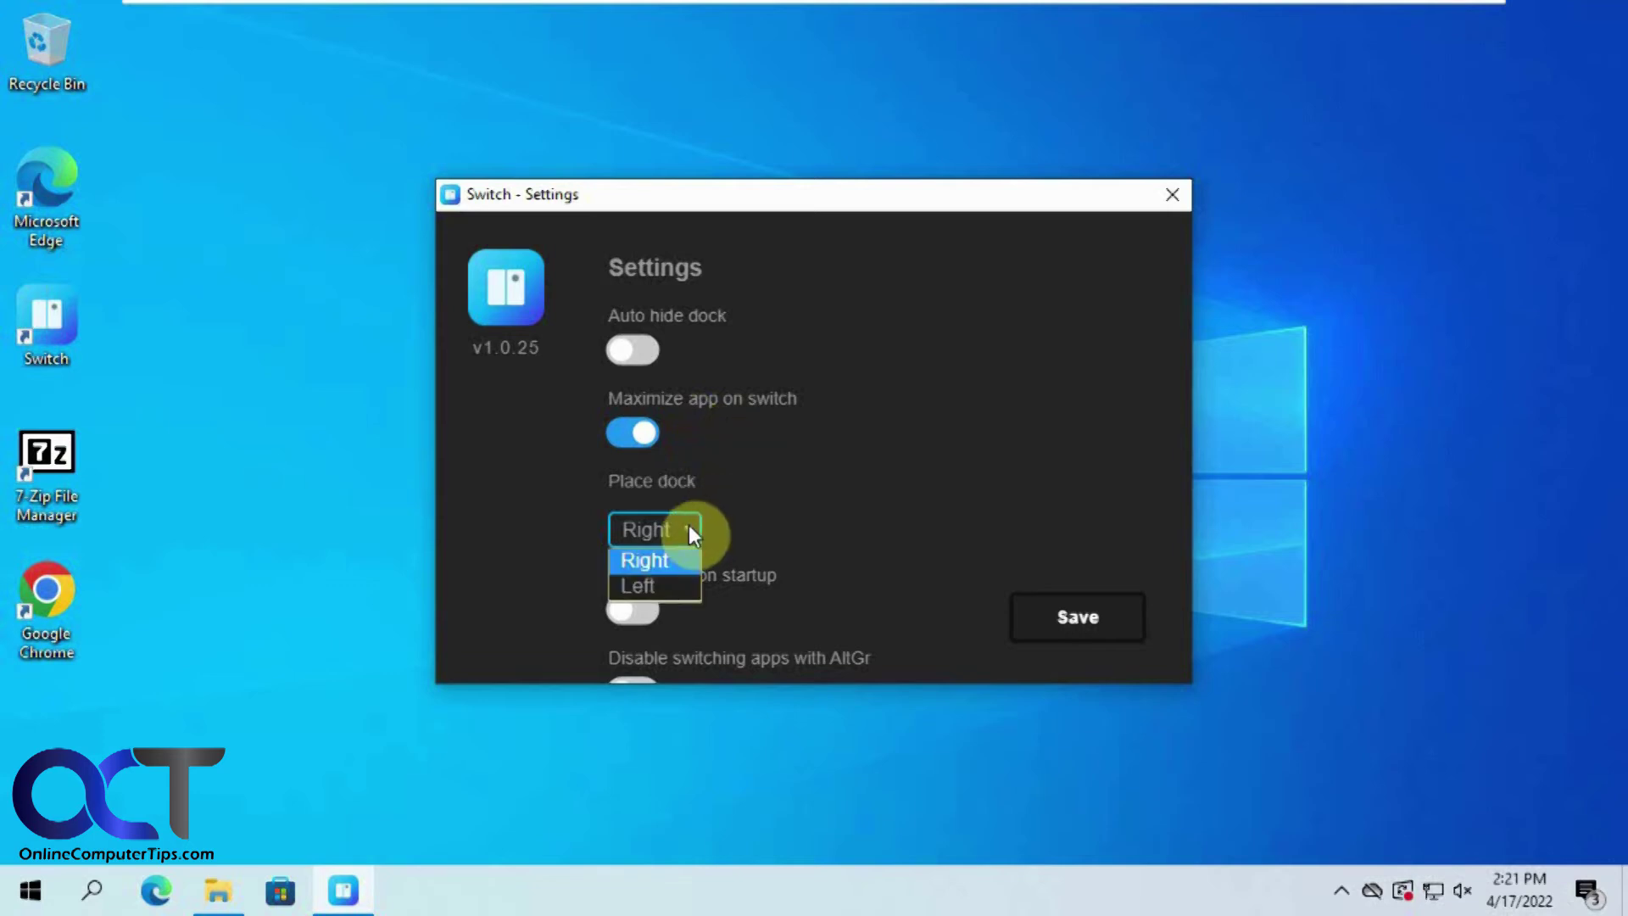
pyautogui.click(688, 526)
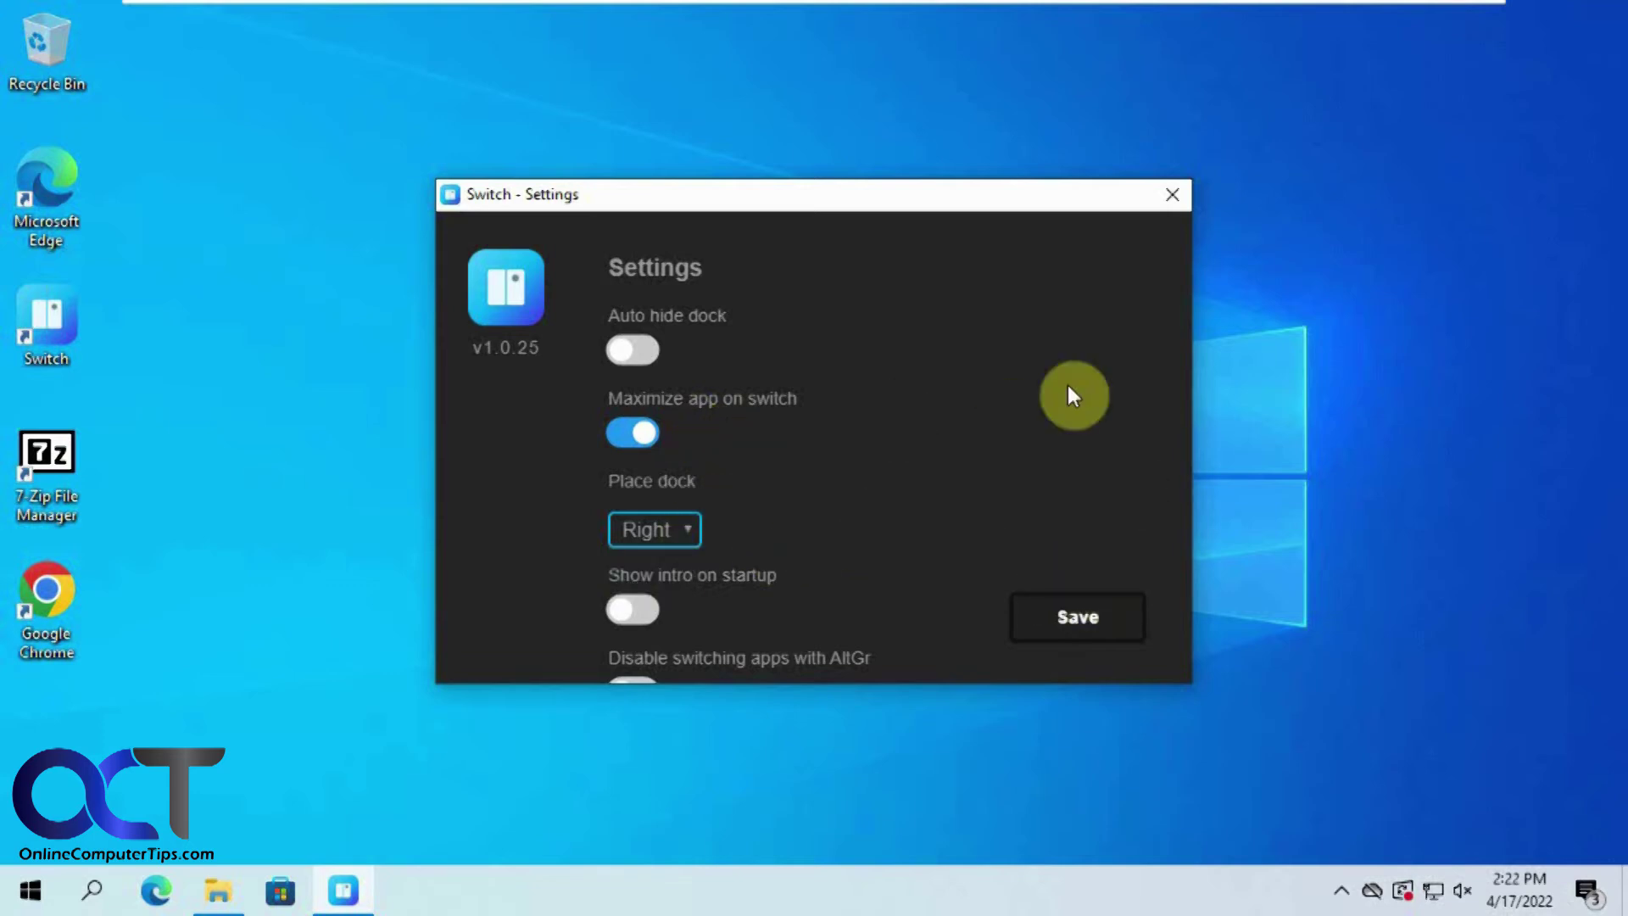
pyautogui.click(1163, 196)
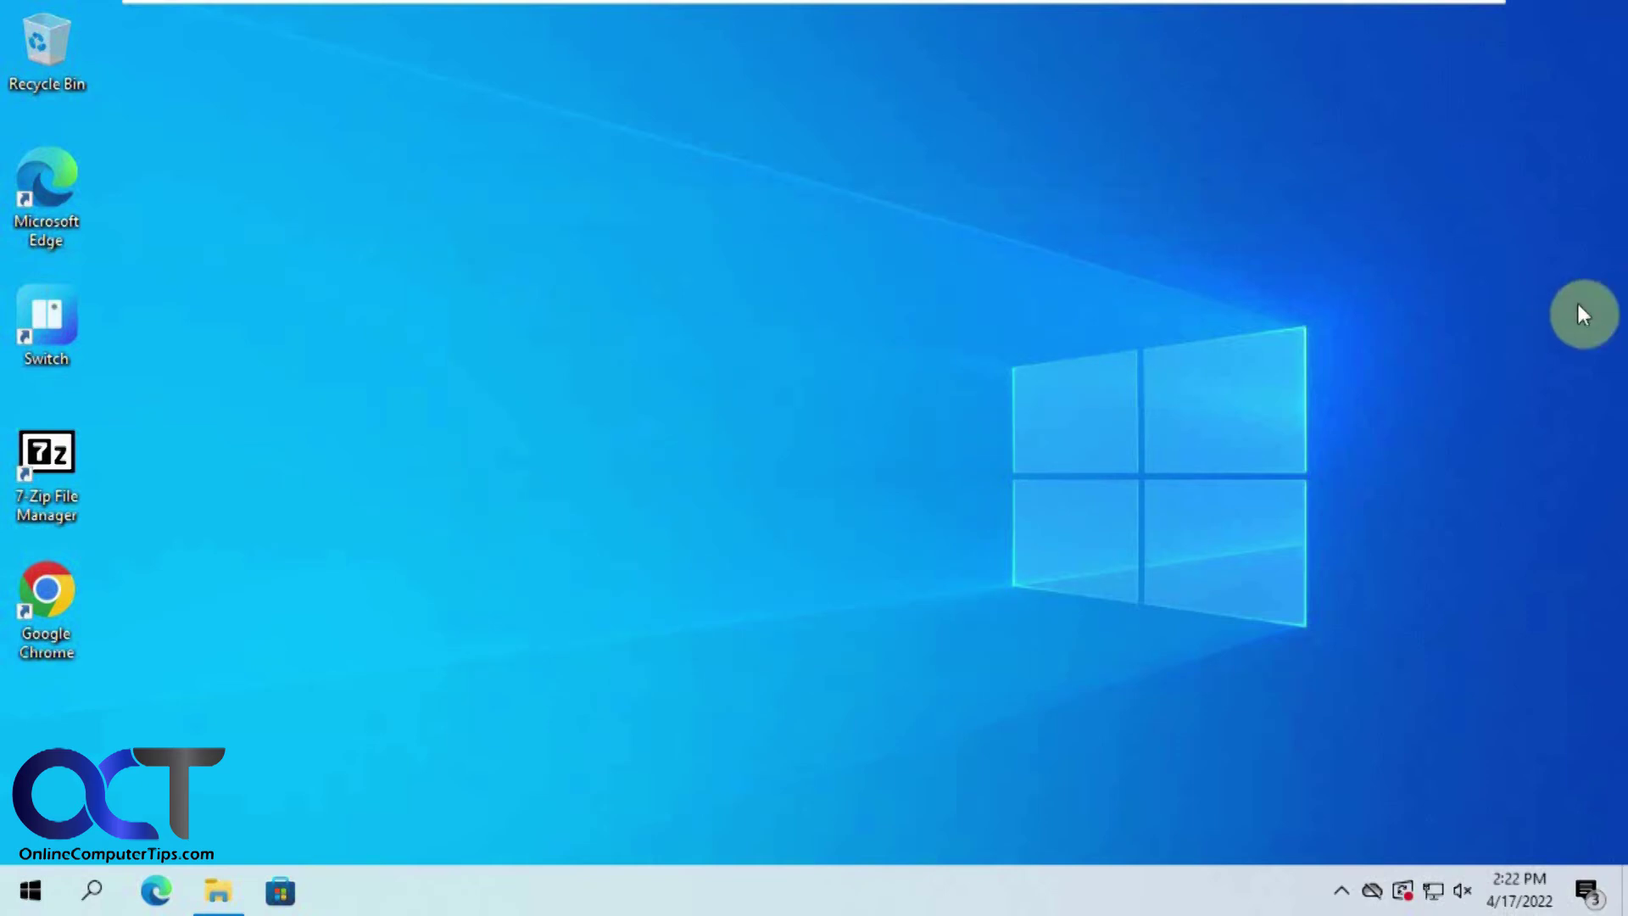
# - Launch Chrome, 7-Zip and Windows PowerShell ISE one after another from the dock
pyautogui.moveTo(1575, 300)
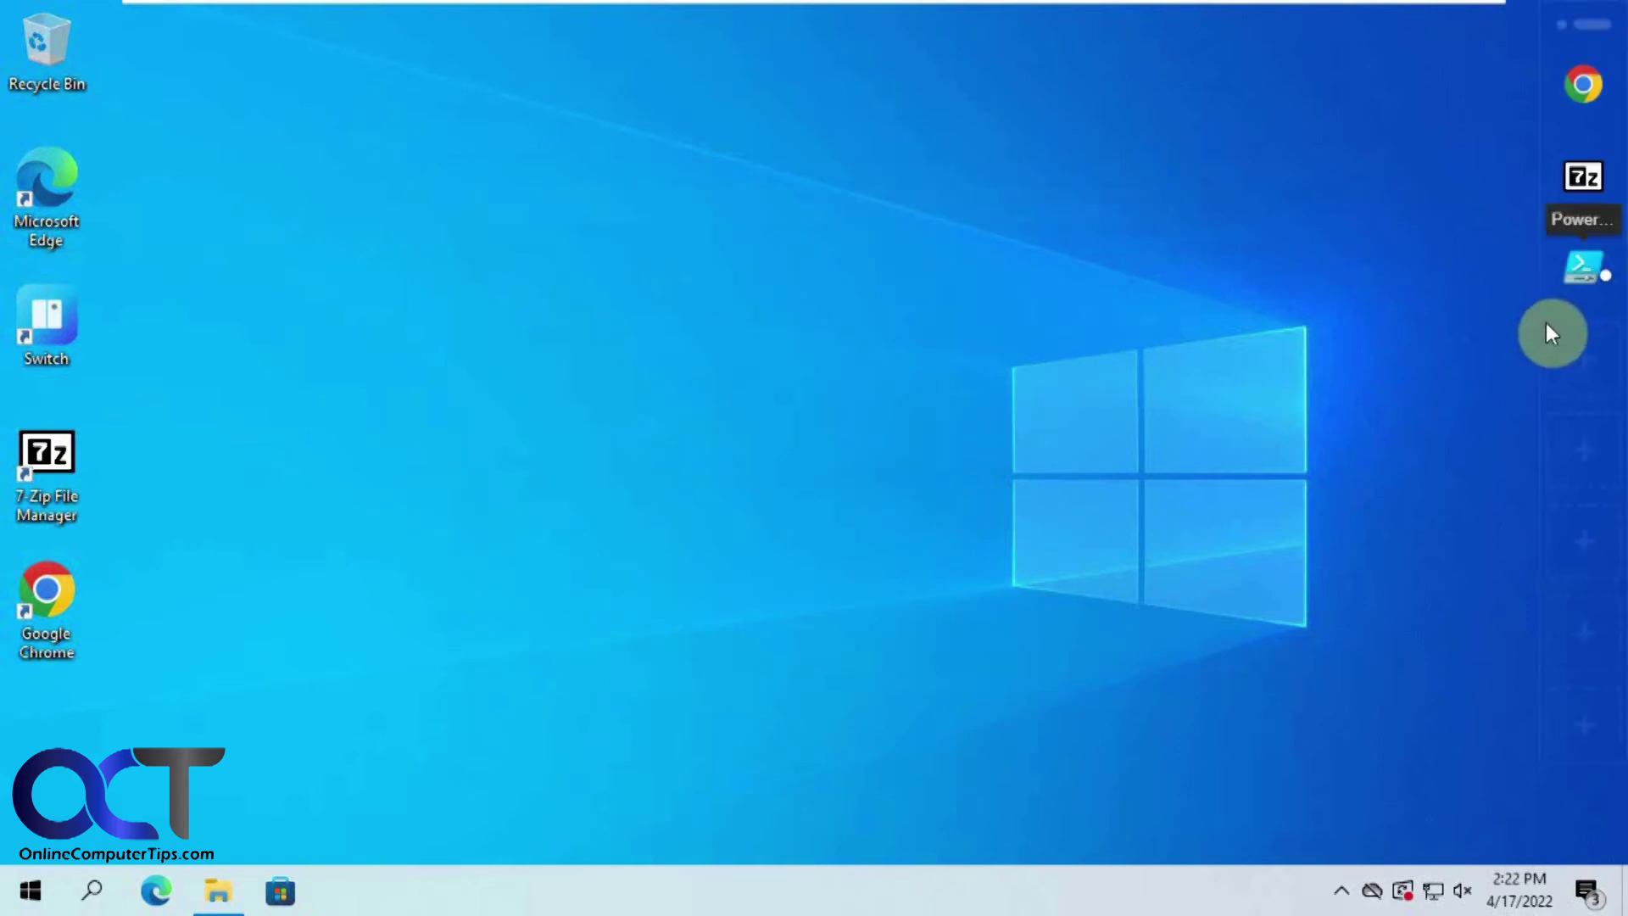
pyautogui.click(1579, 90)
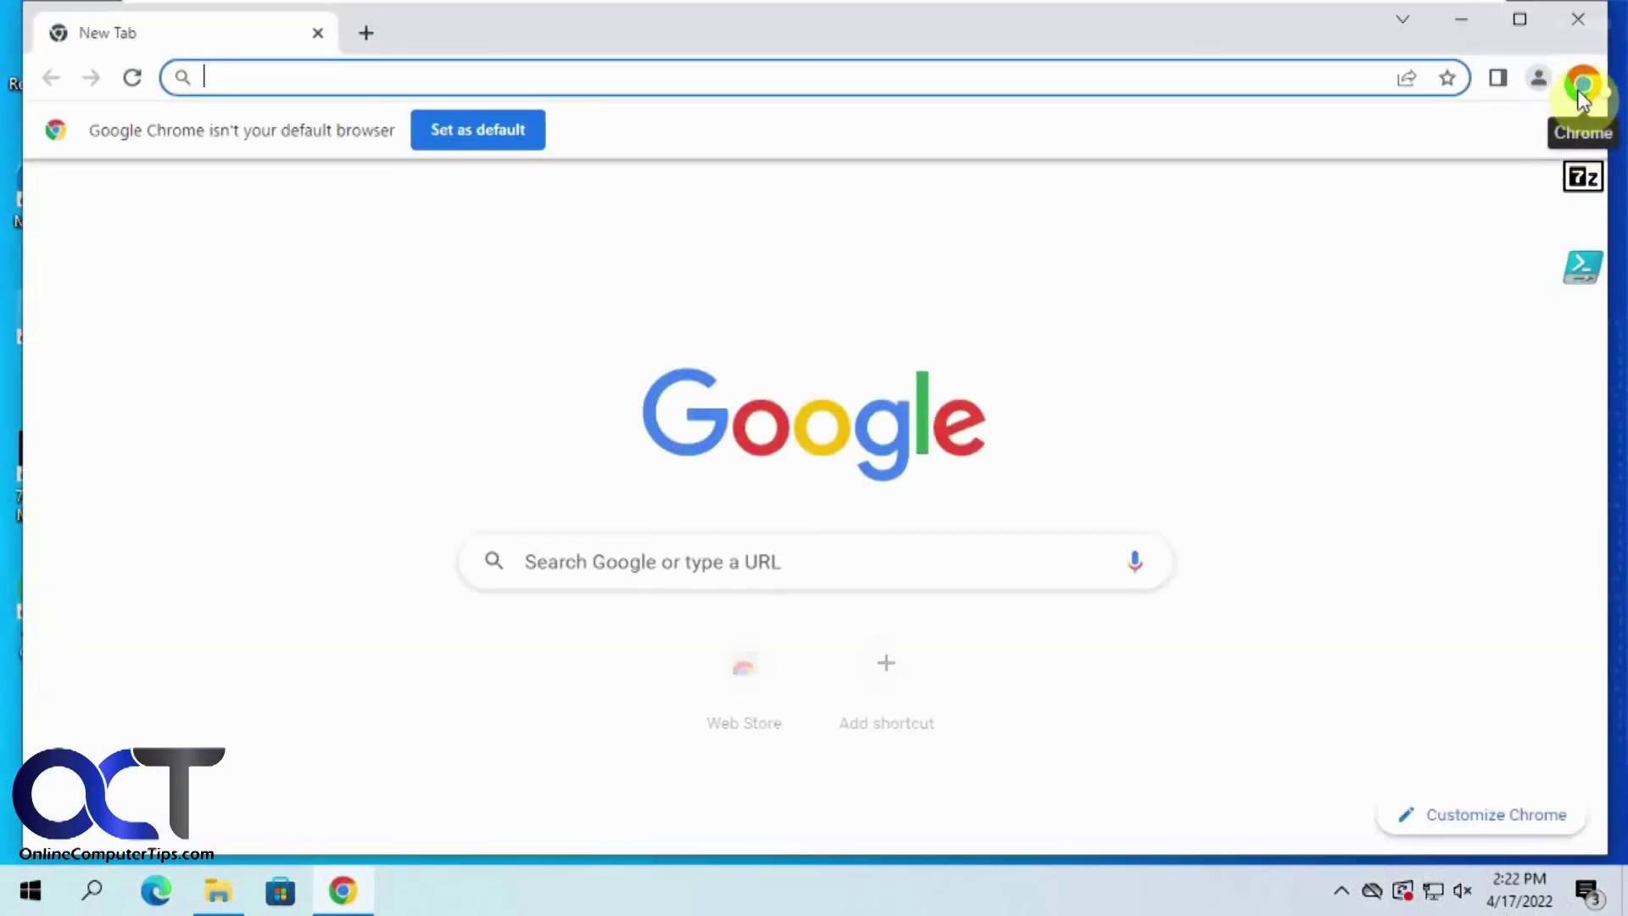
pyautogui.click(1586, 180)
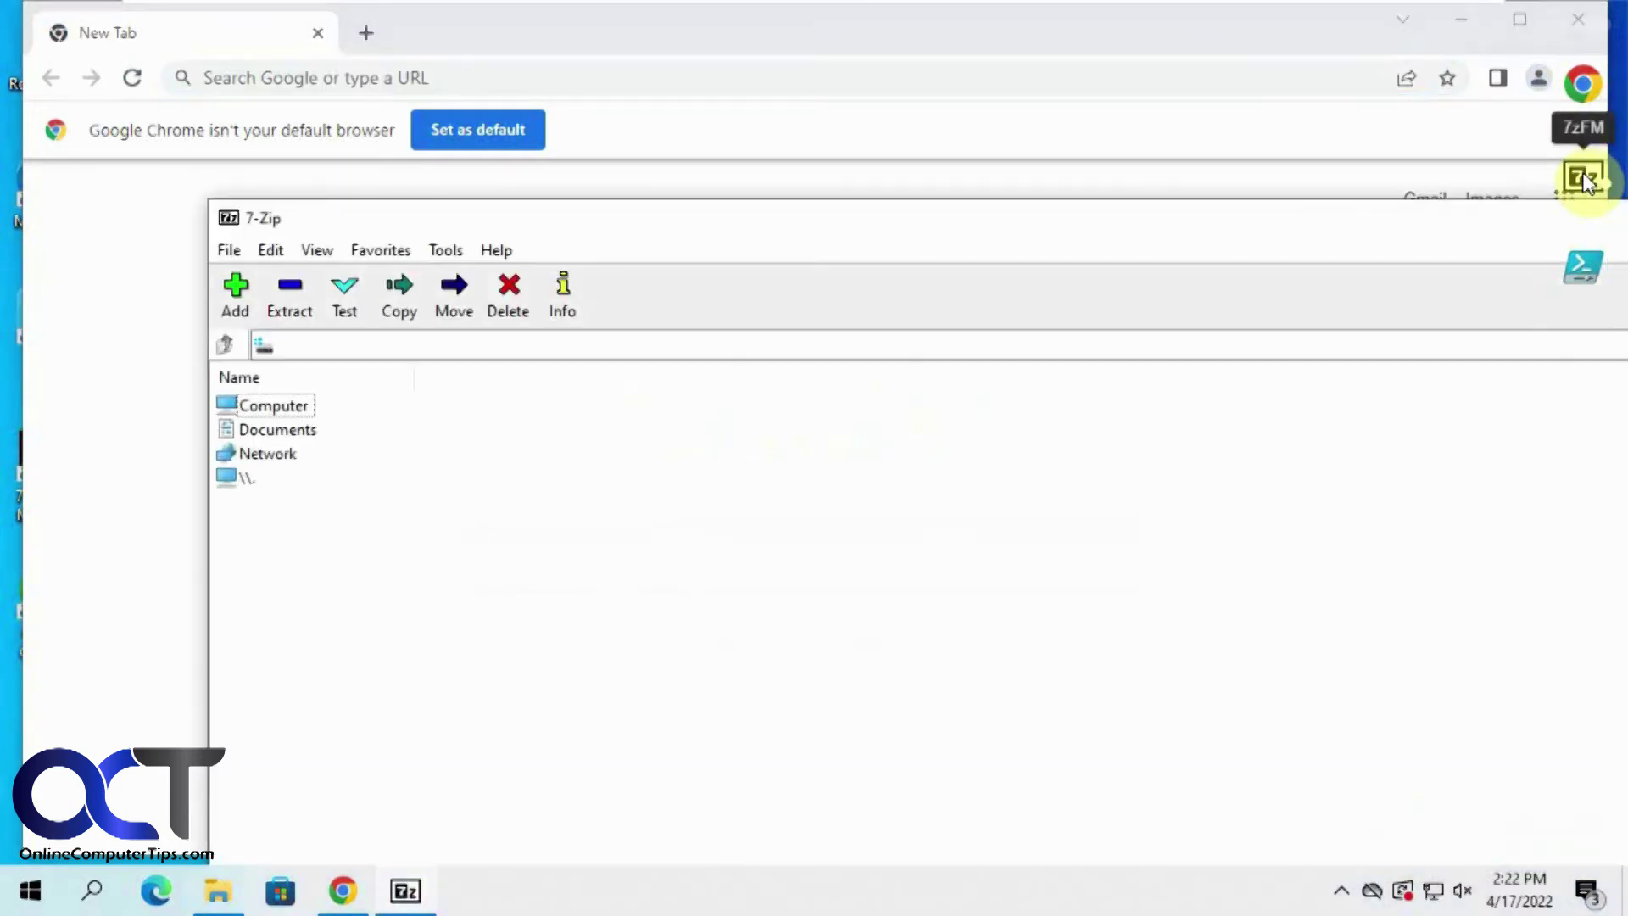
pyautogui.click(1581, 283)
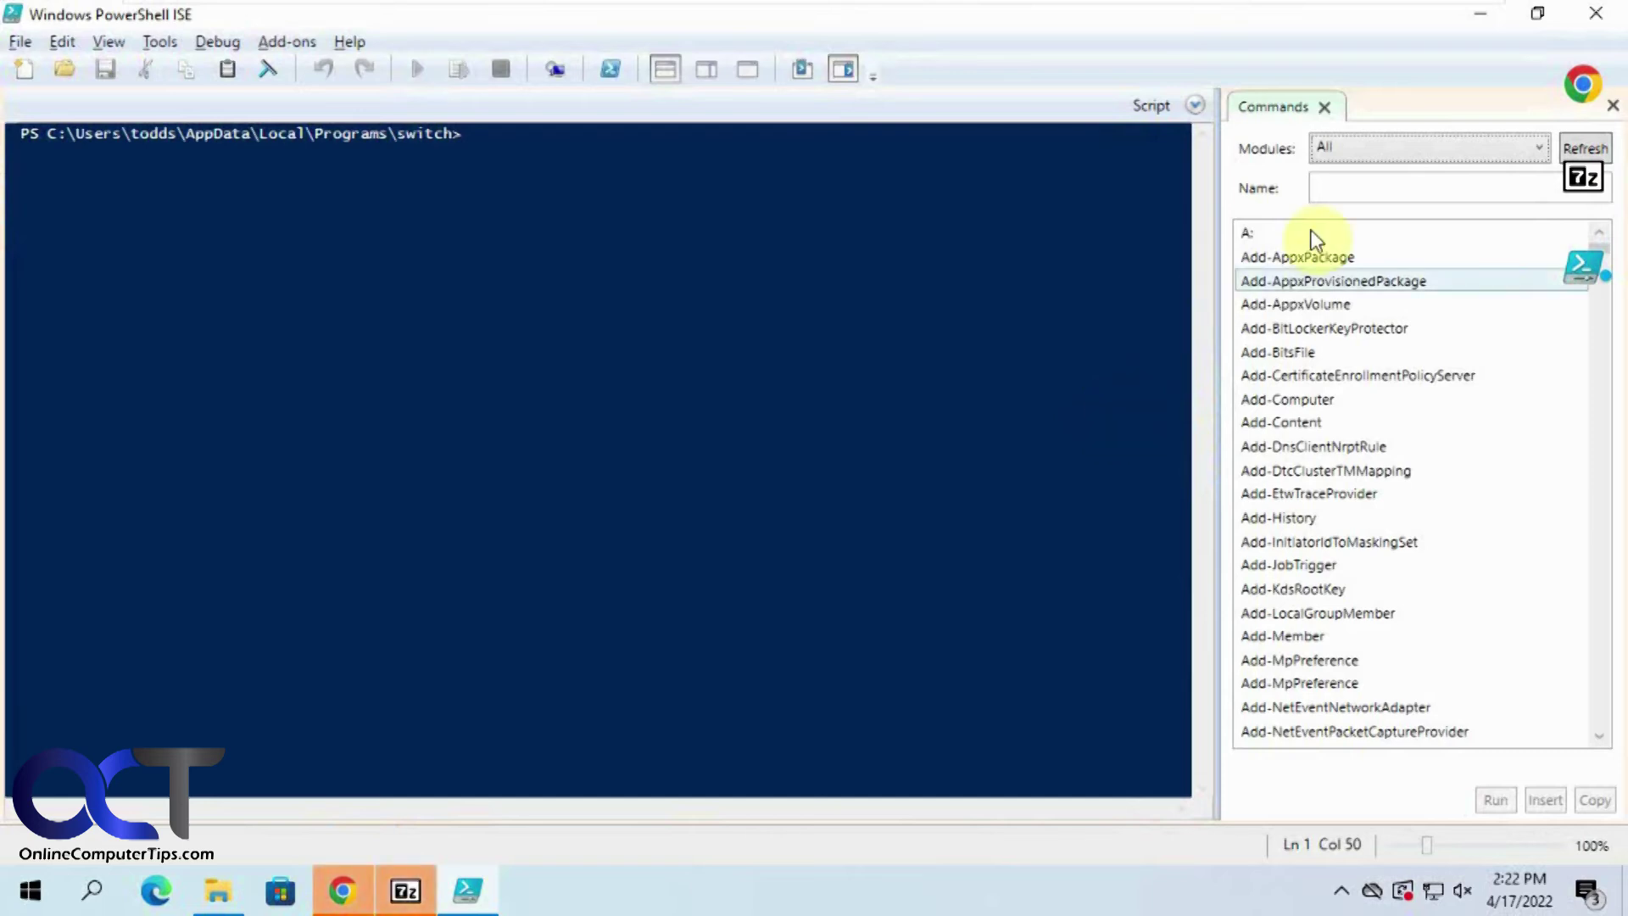
# - Minimize the PowerShell ISE, 7-Zip and Chrome windows to return to the desktop
pyautogui.click(1480, 13)
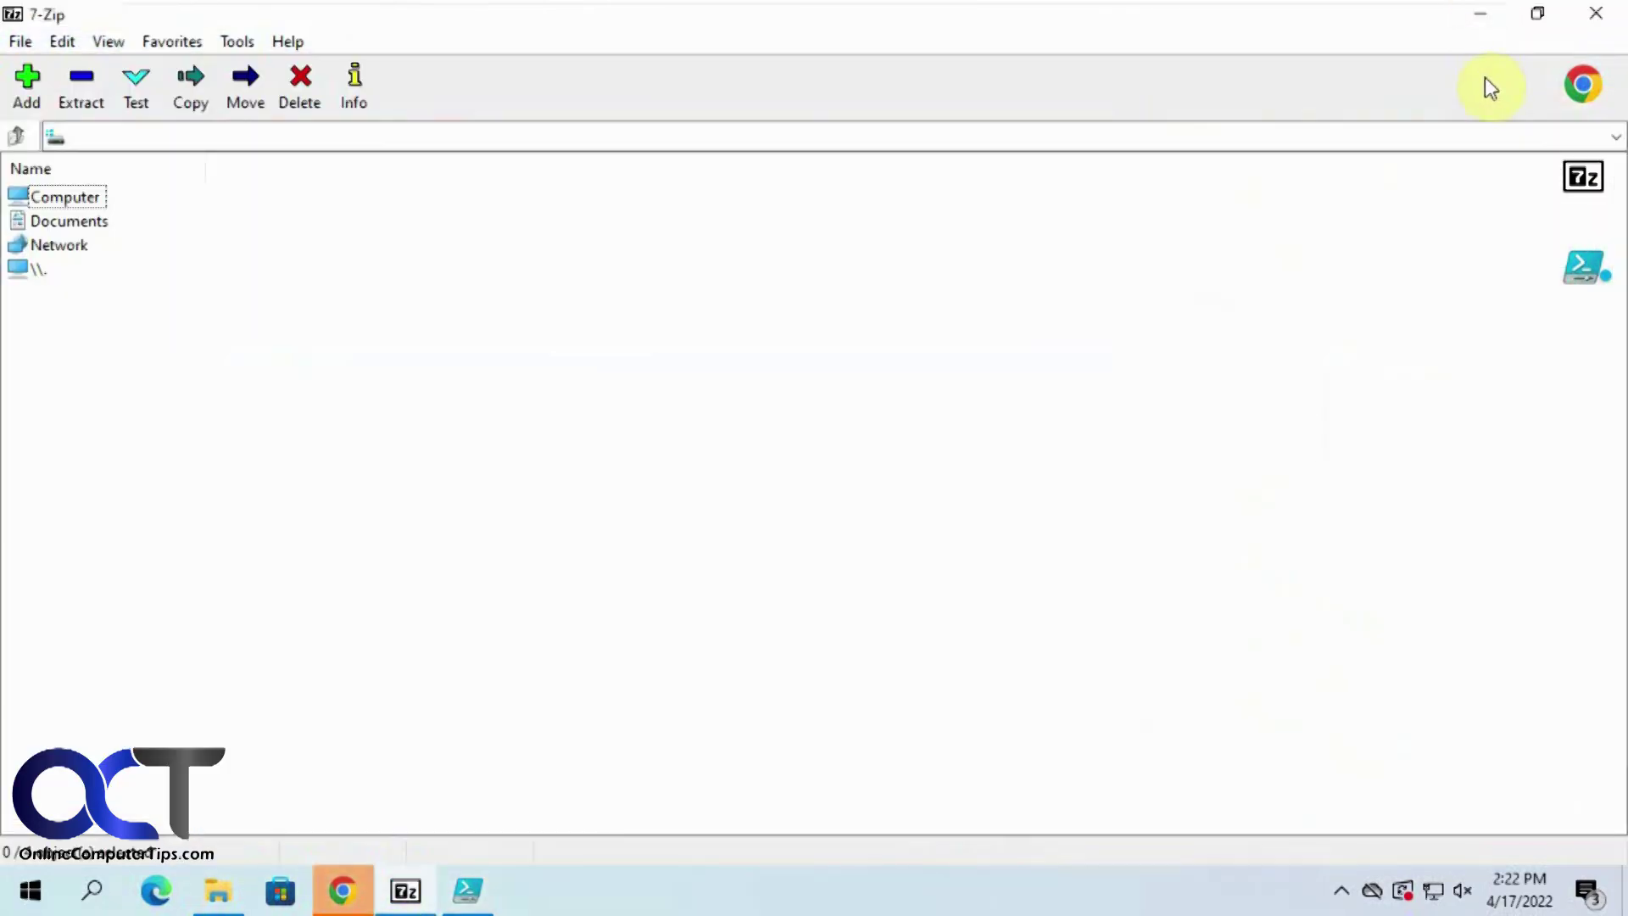
pyautogui.click(1482, 13)
pyautogui.click(1483, 15)
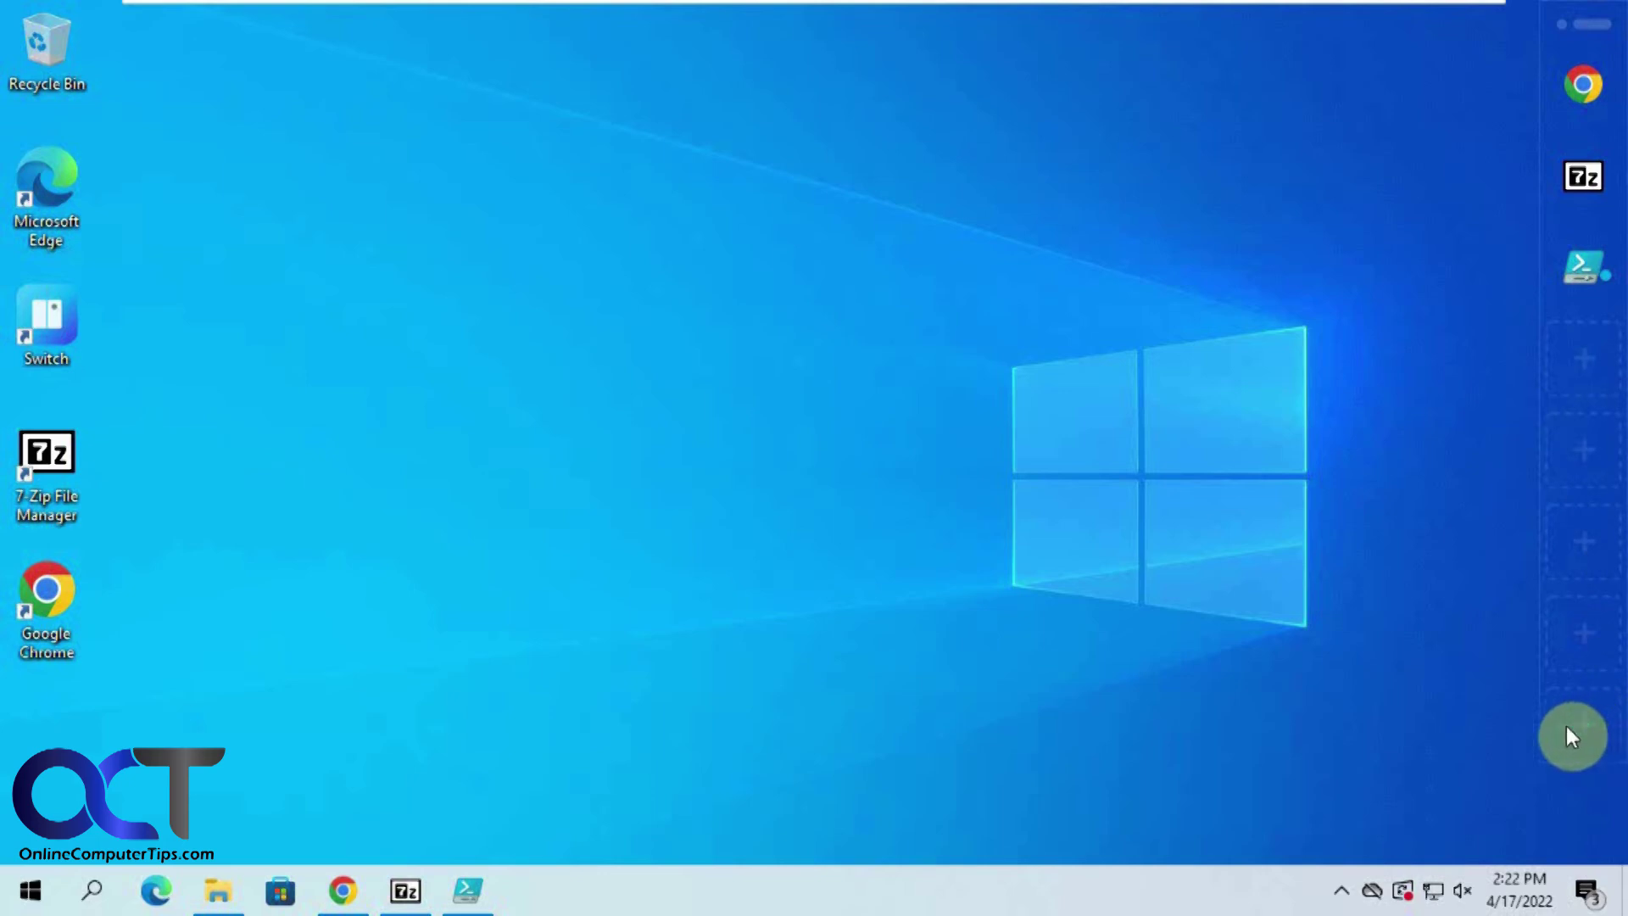
# - View the dock options for PowerShell ISE without choosing one, and briefly open another Chrome window from the dock
pyautogui.rightClick(1576, 266)
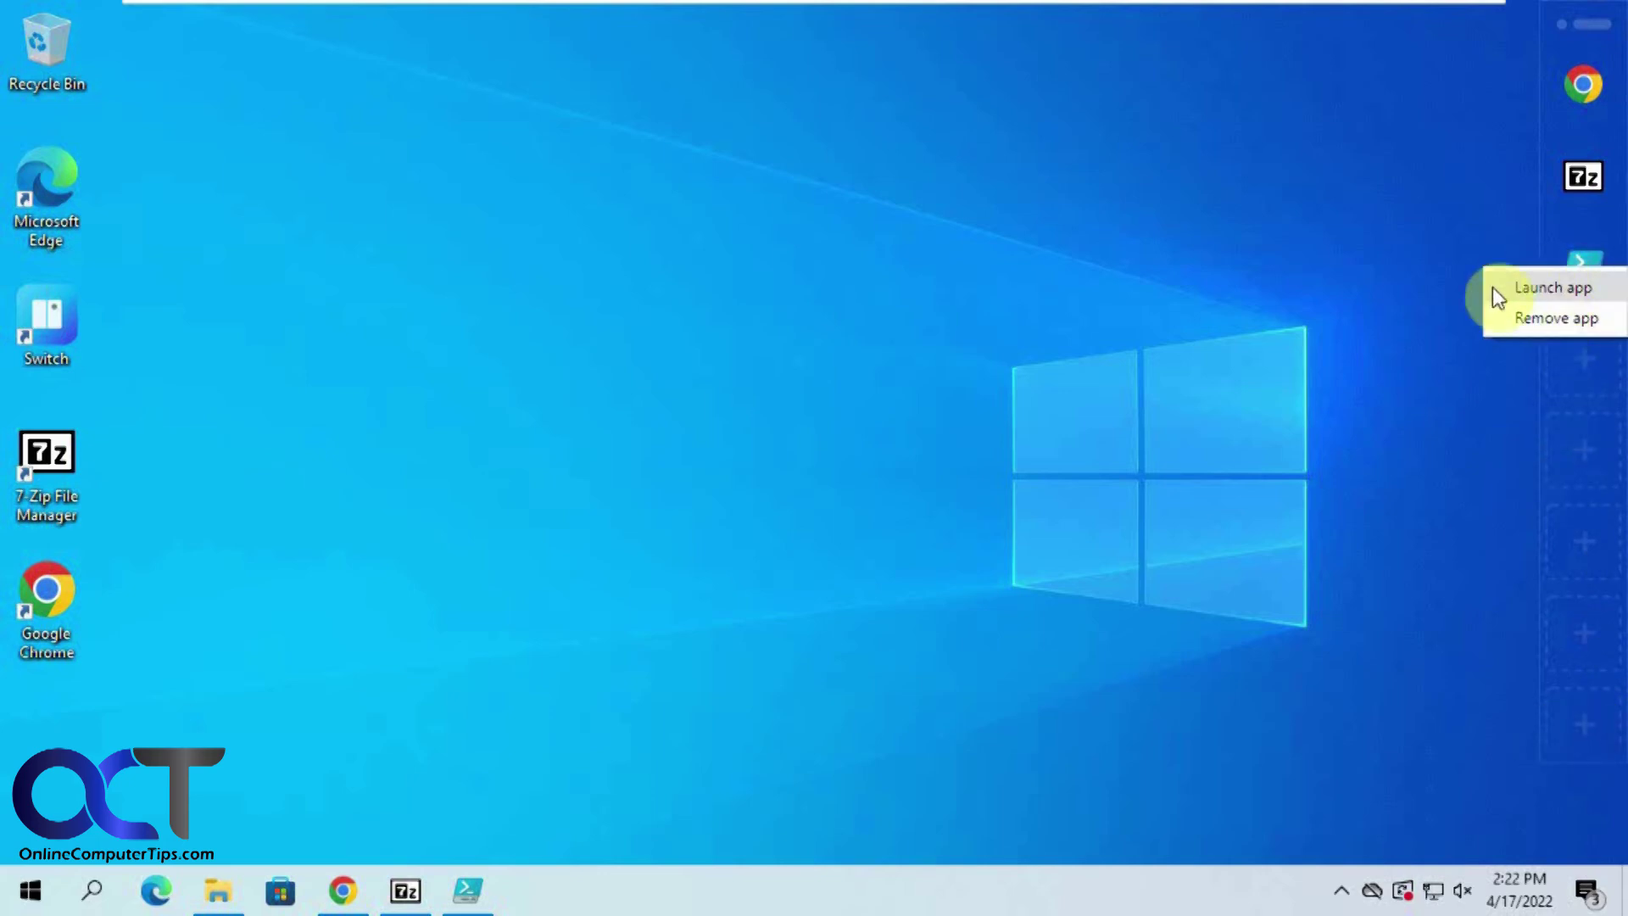
pyautogui.click(1309, 181)
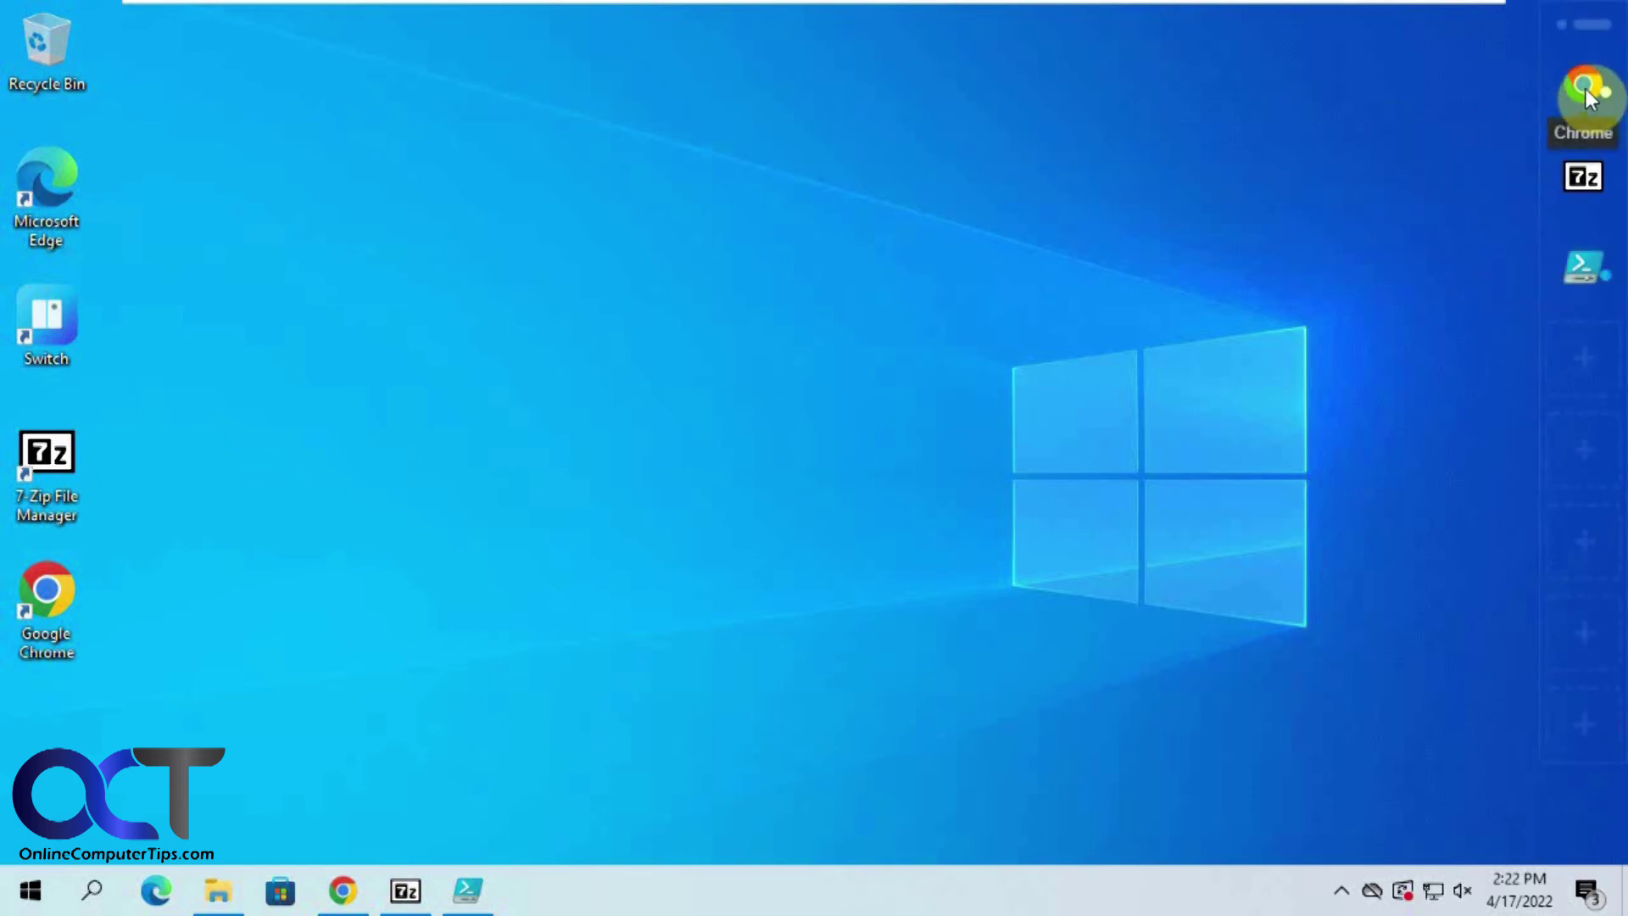
pyautogui.click(1586, 89)
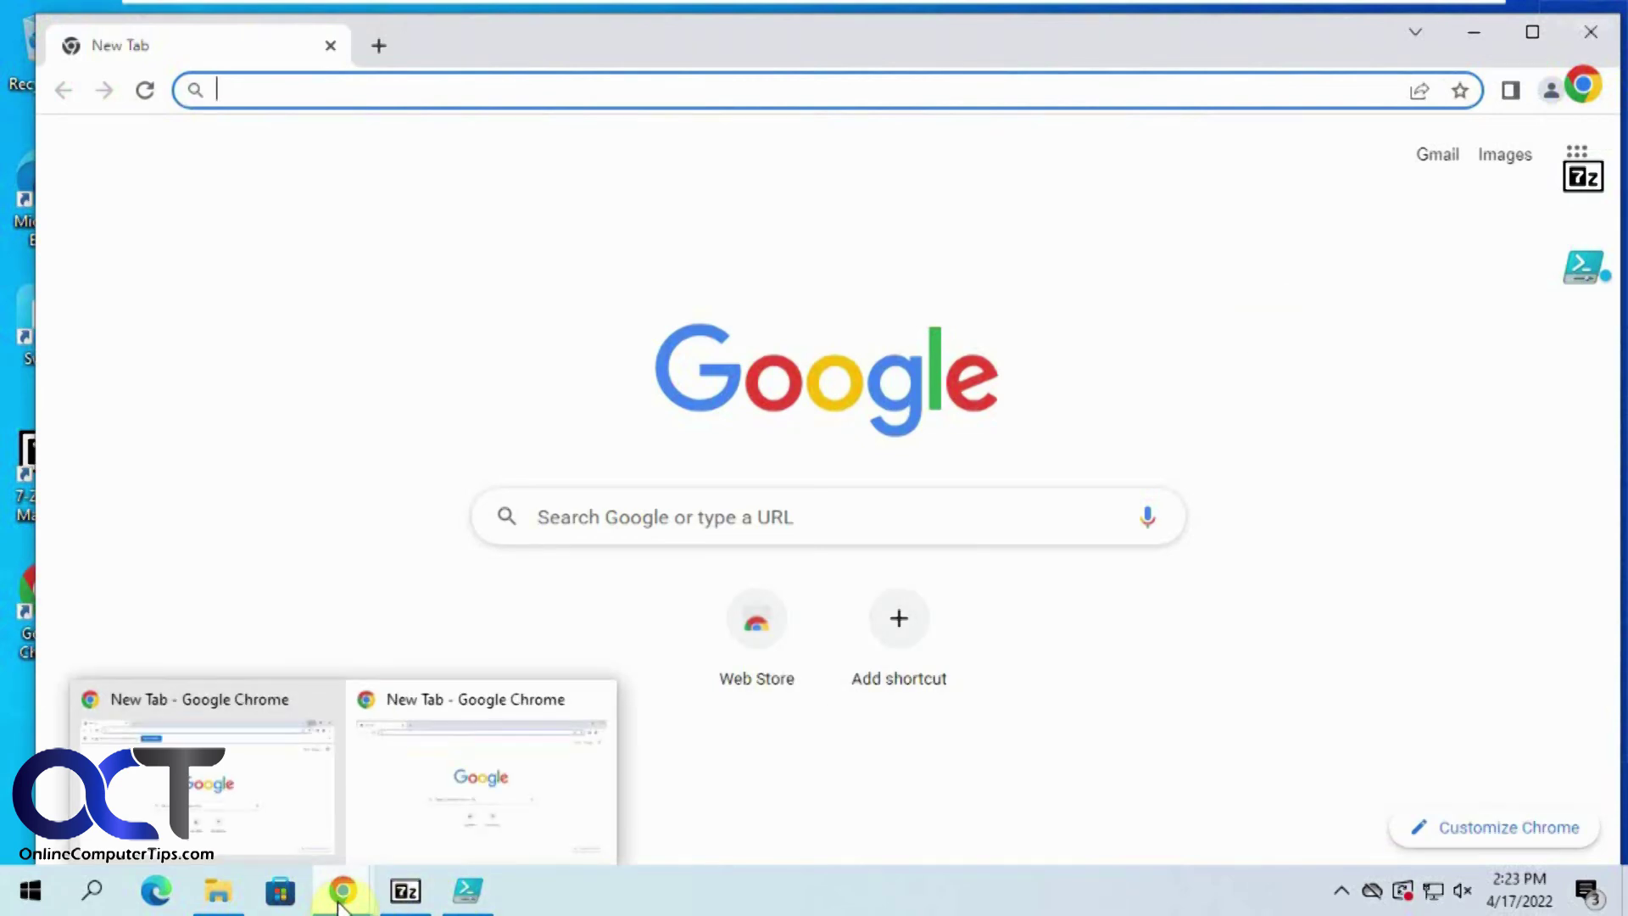
pyautogui.click(1589, 44)
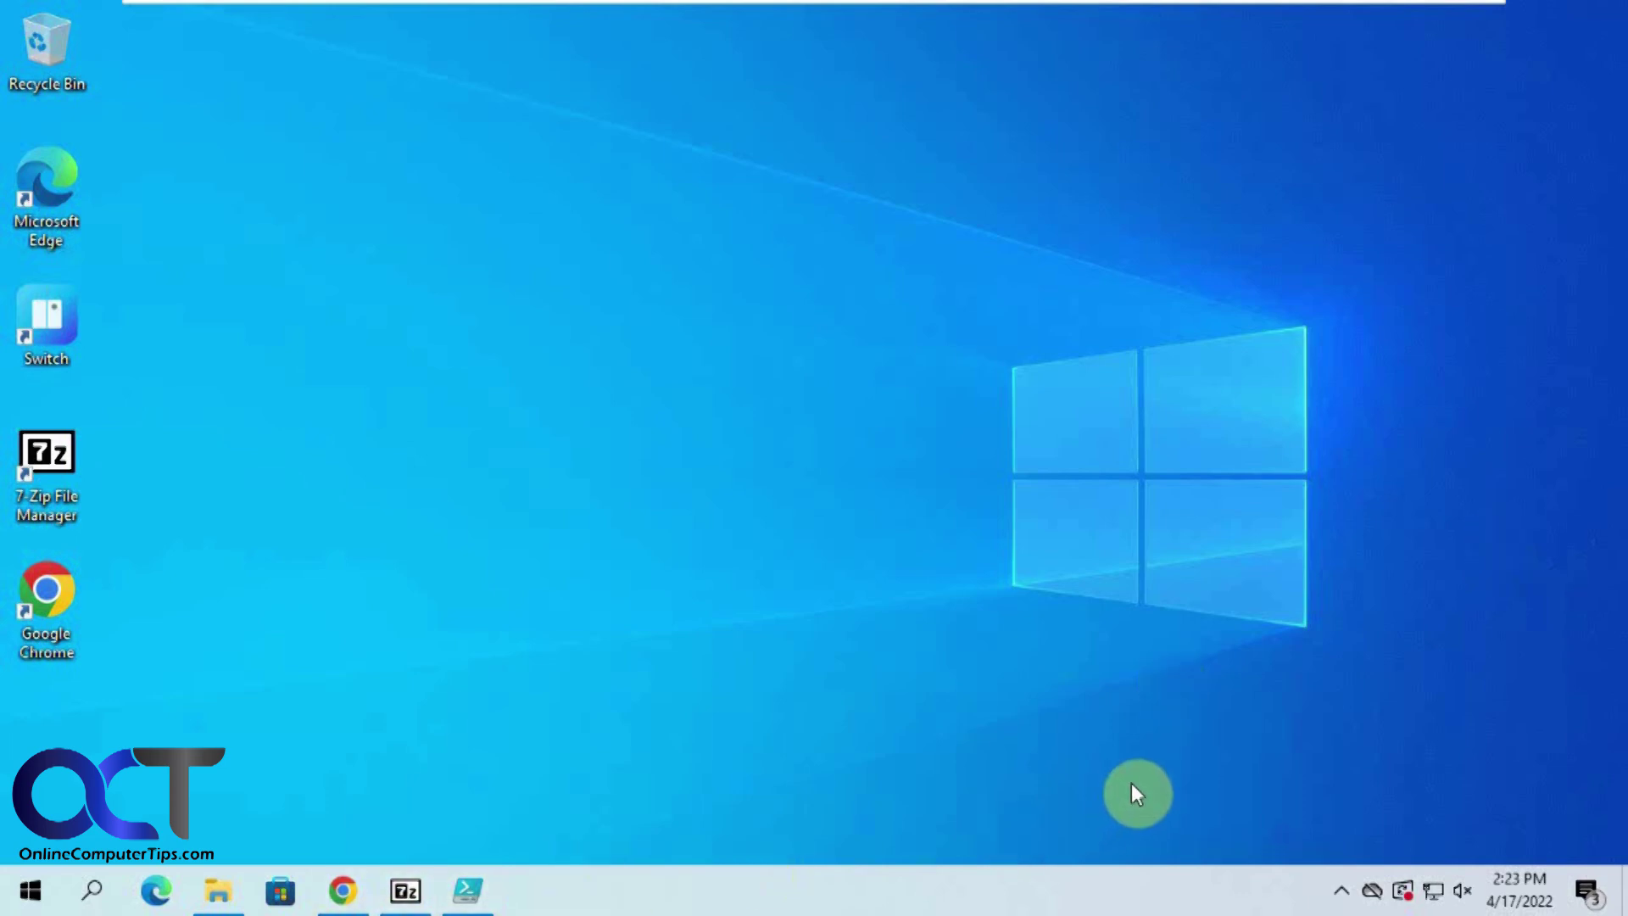
# - Use Switch's hidden notification-area icon to toggle the dock out of view on the desktop
pyautogui.click(1342, 890)
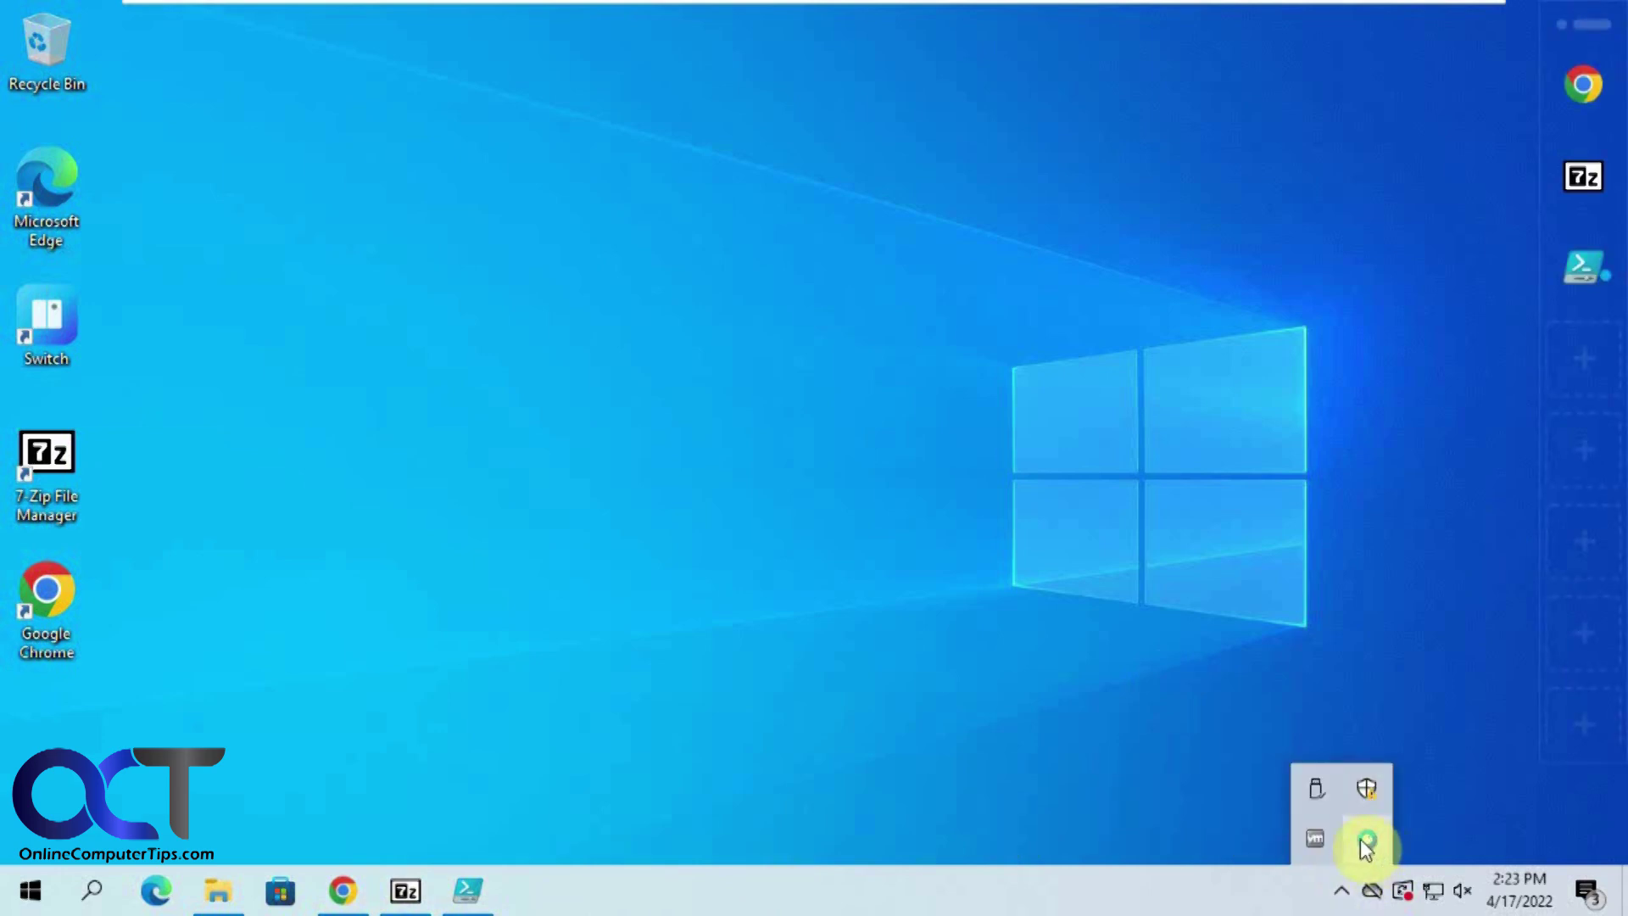
pyautogui.click(1372, 838)
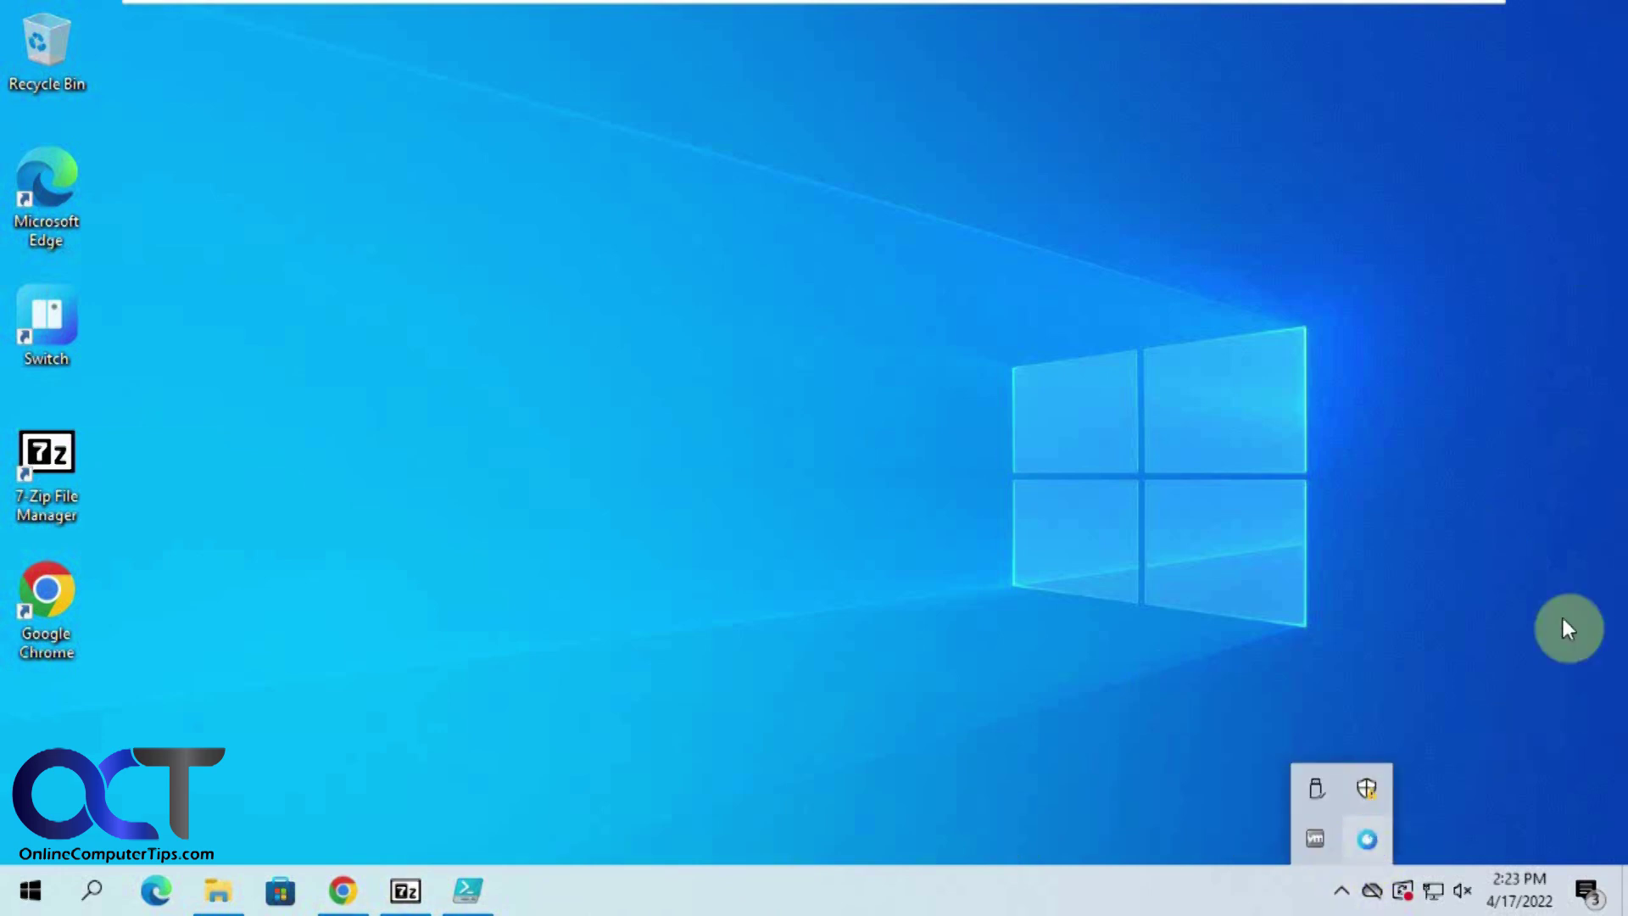